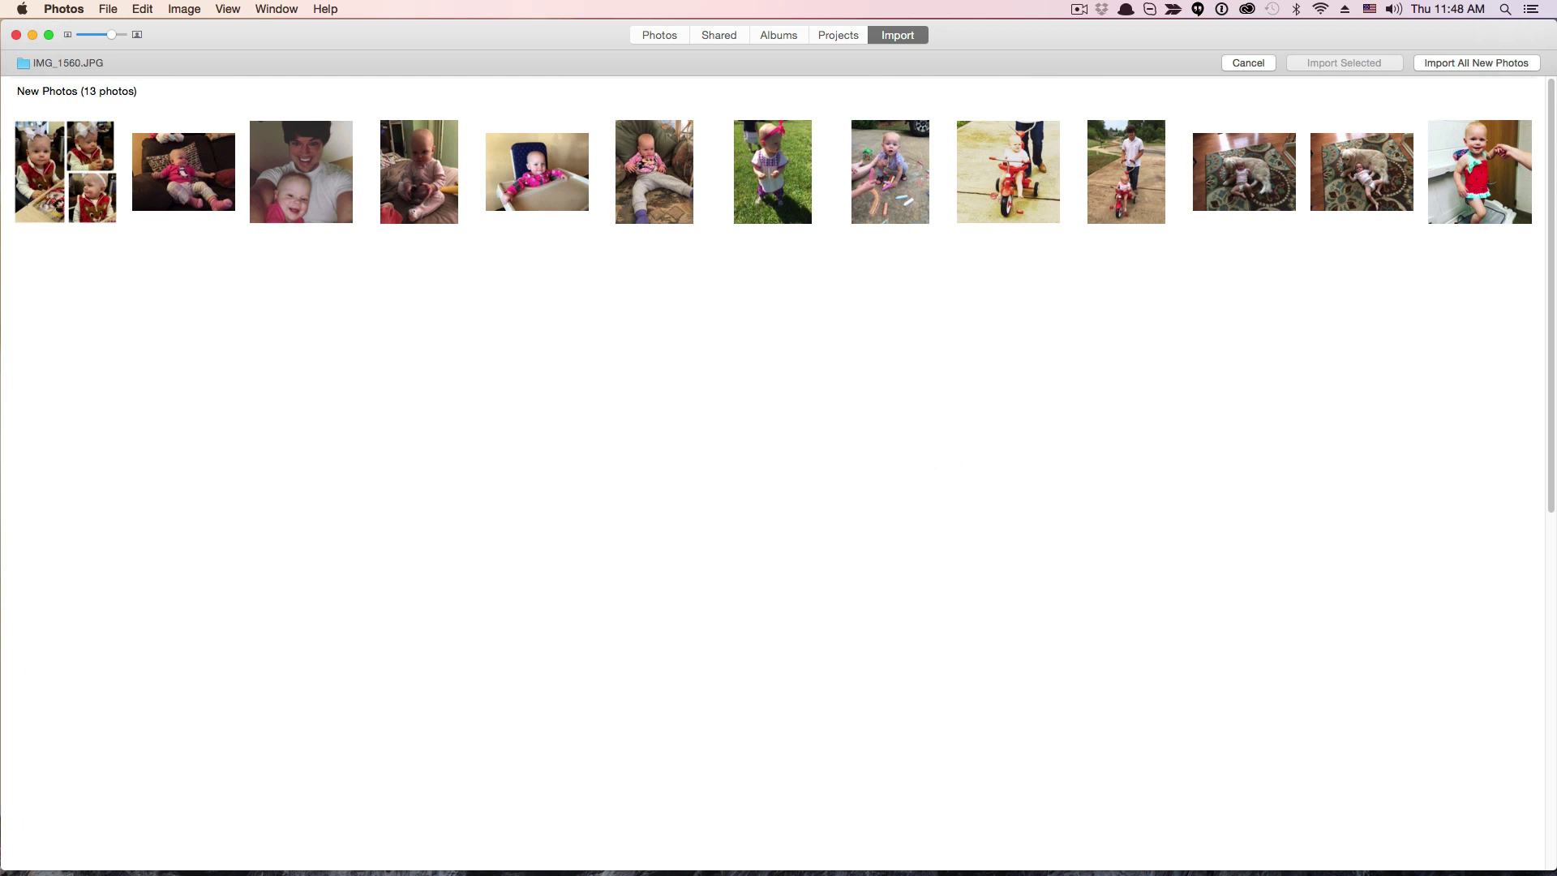
pyautogui.press('super+Tab')
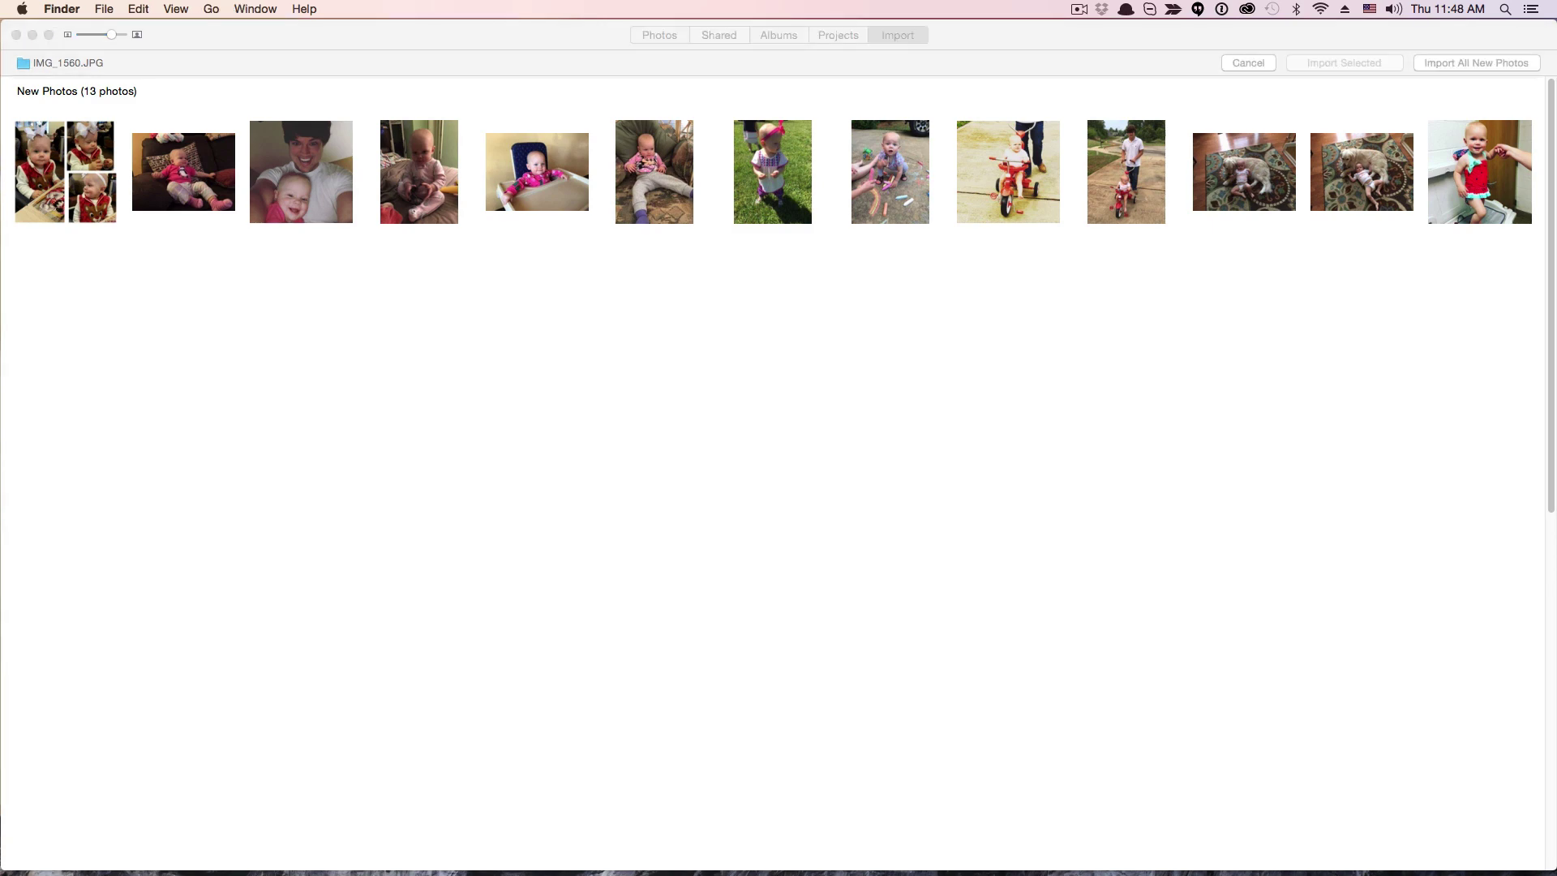
pyautogui.moveTo(217, 266); pyautogui.dragTo(261, 286)
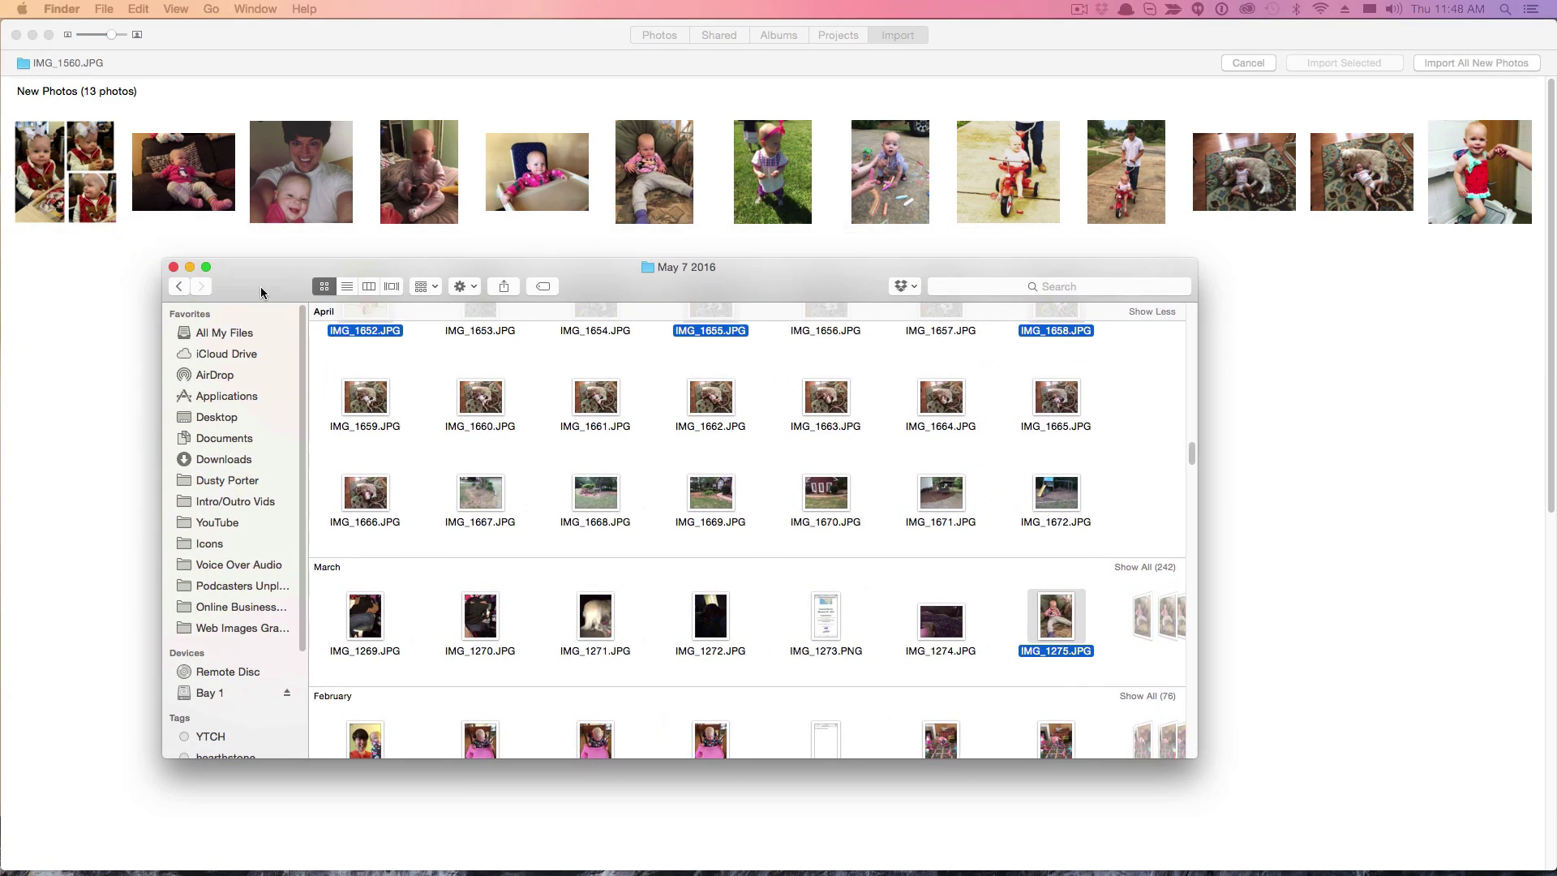
pyautogui.scroll(5, 431, 532)
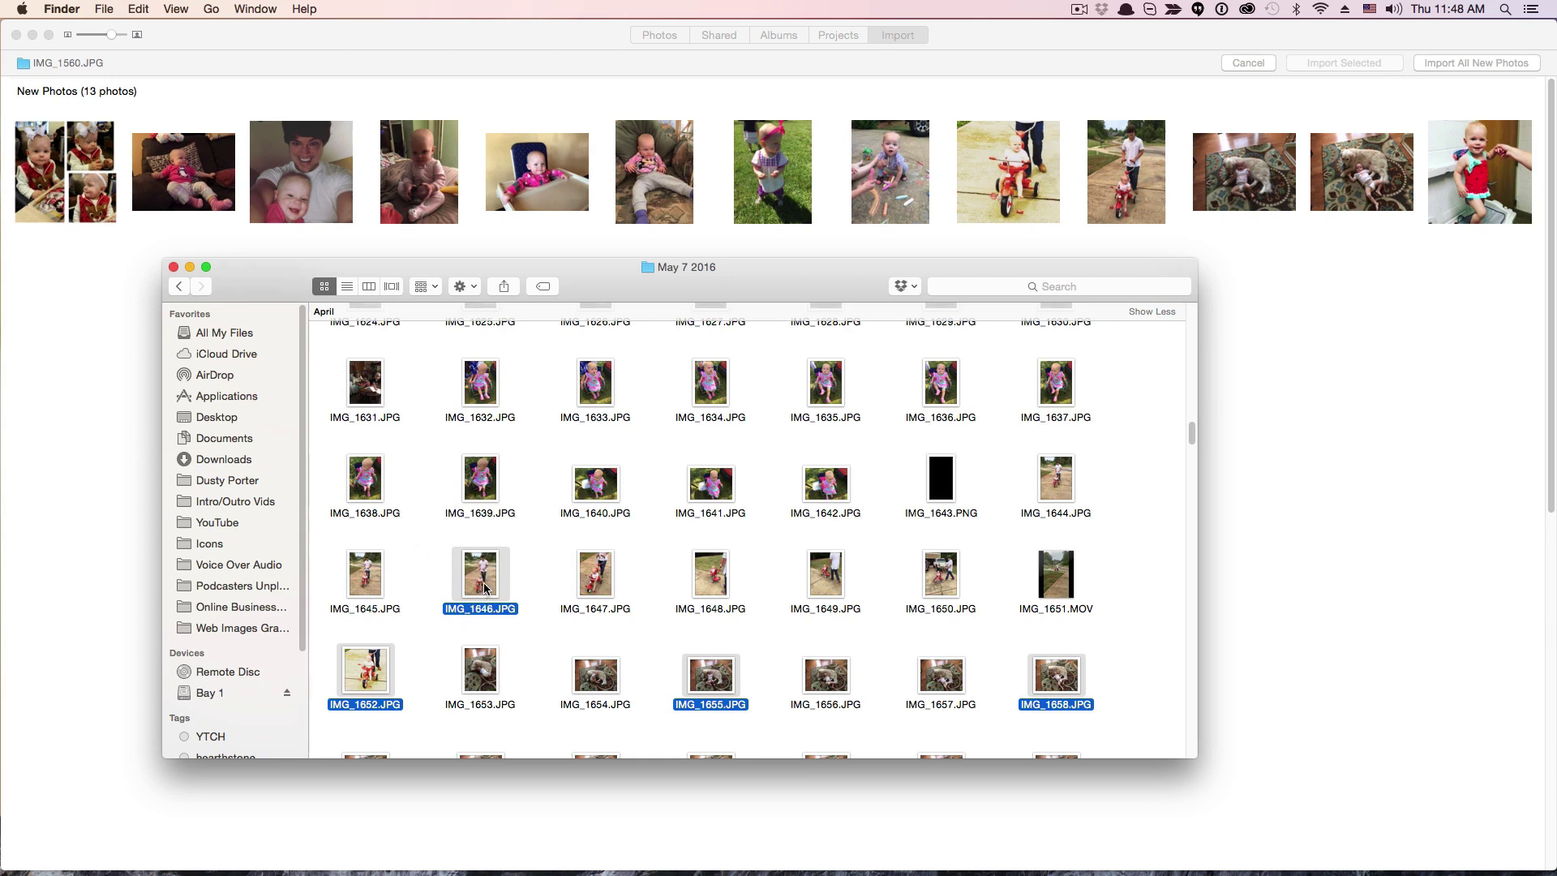
pyautogui.moveTo(516, 602); pyautogui.dragTo(645, 466)
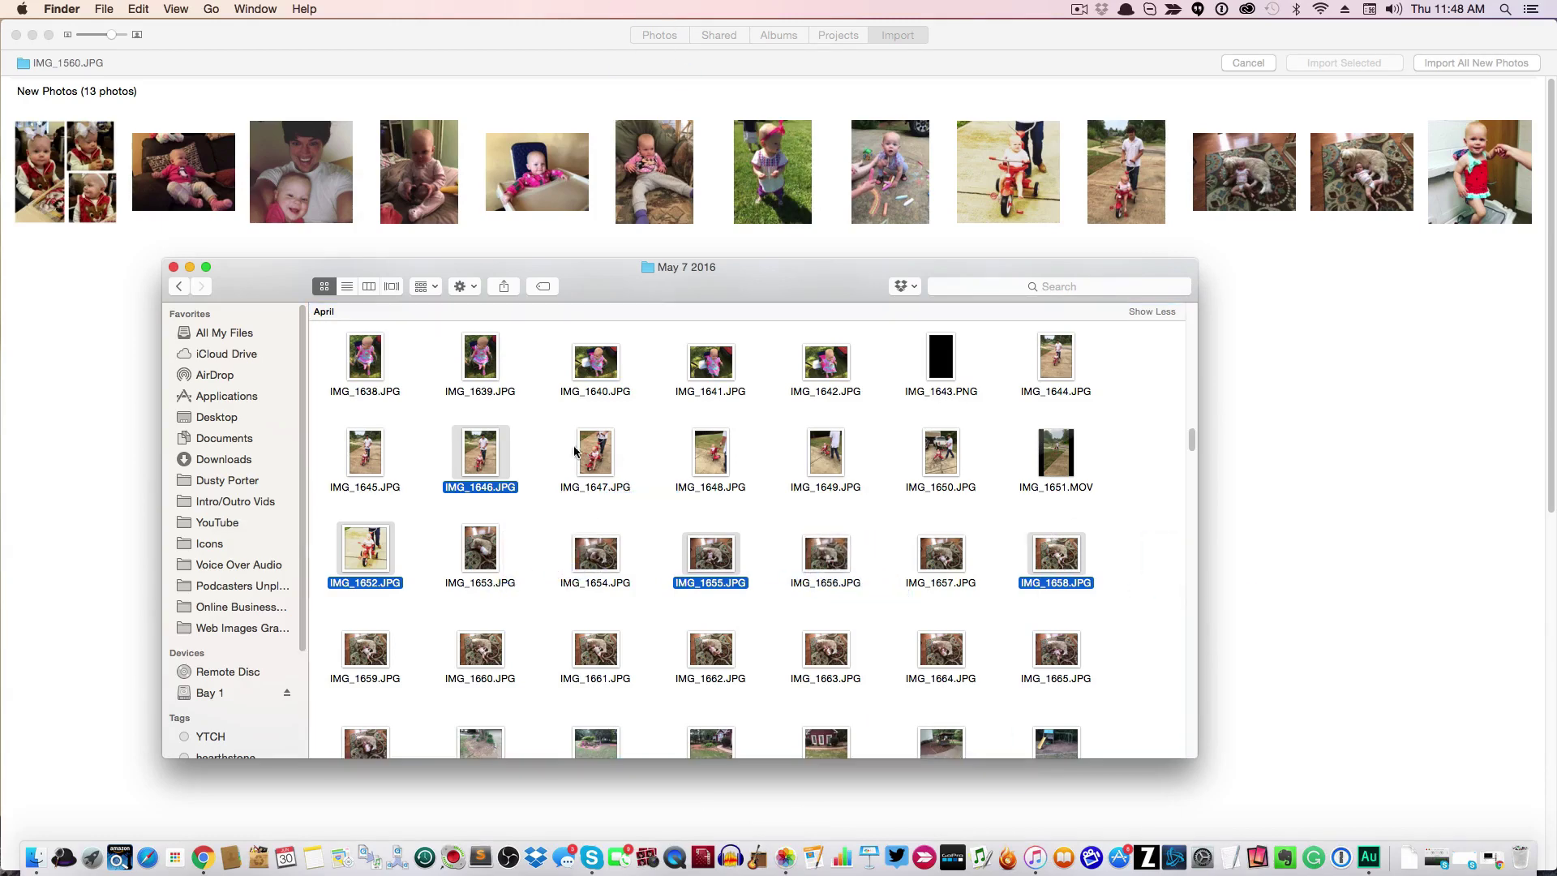
pyautogui.click(173, 267)
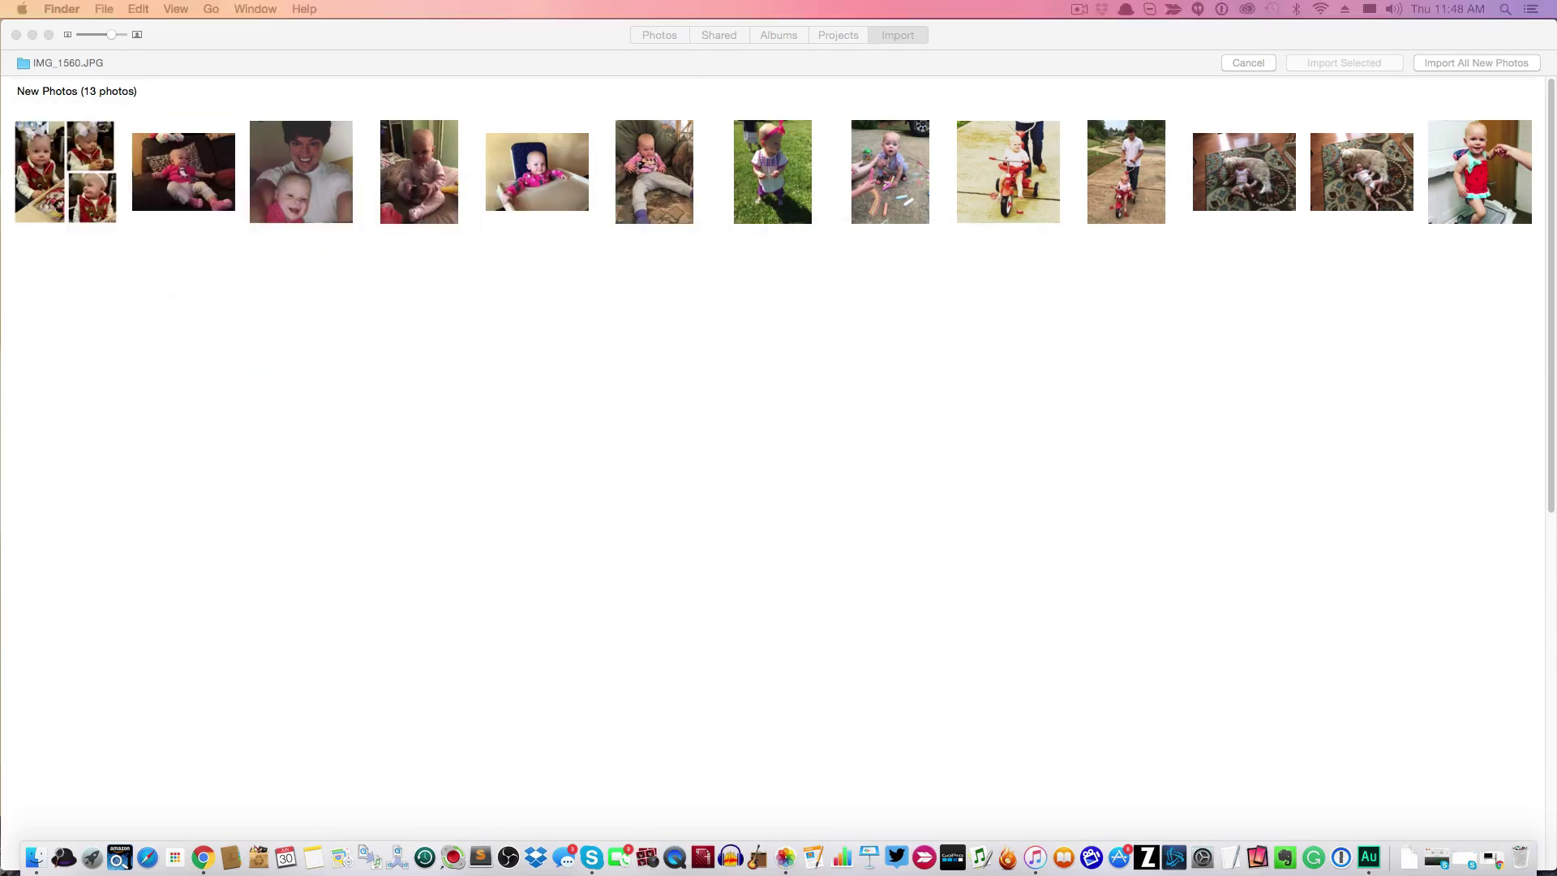
pyautogui.click(324, 564)
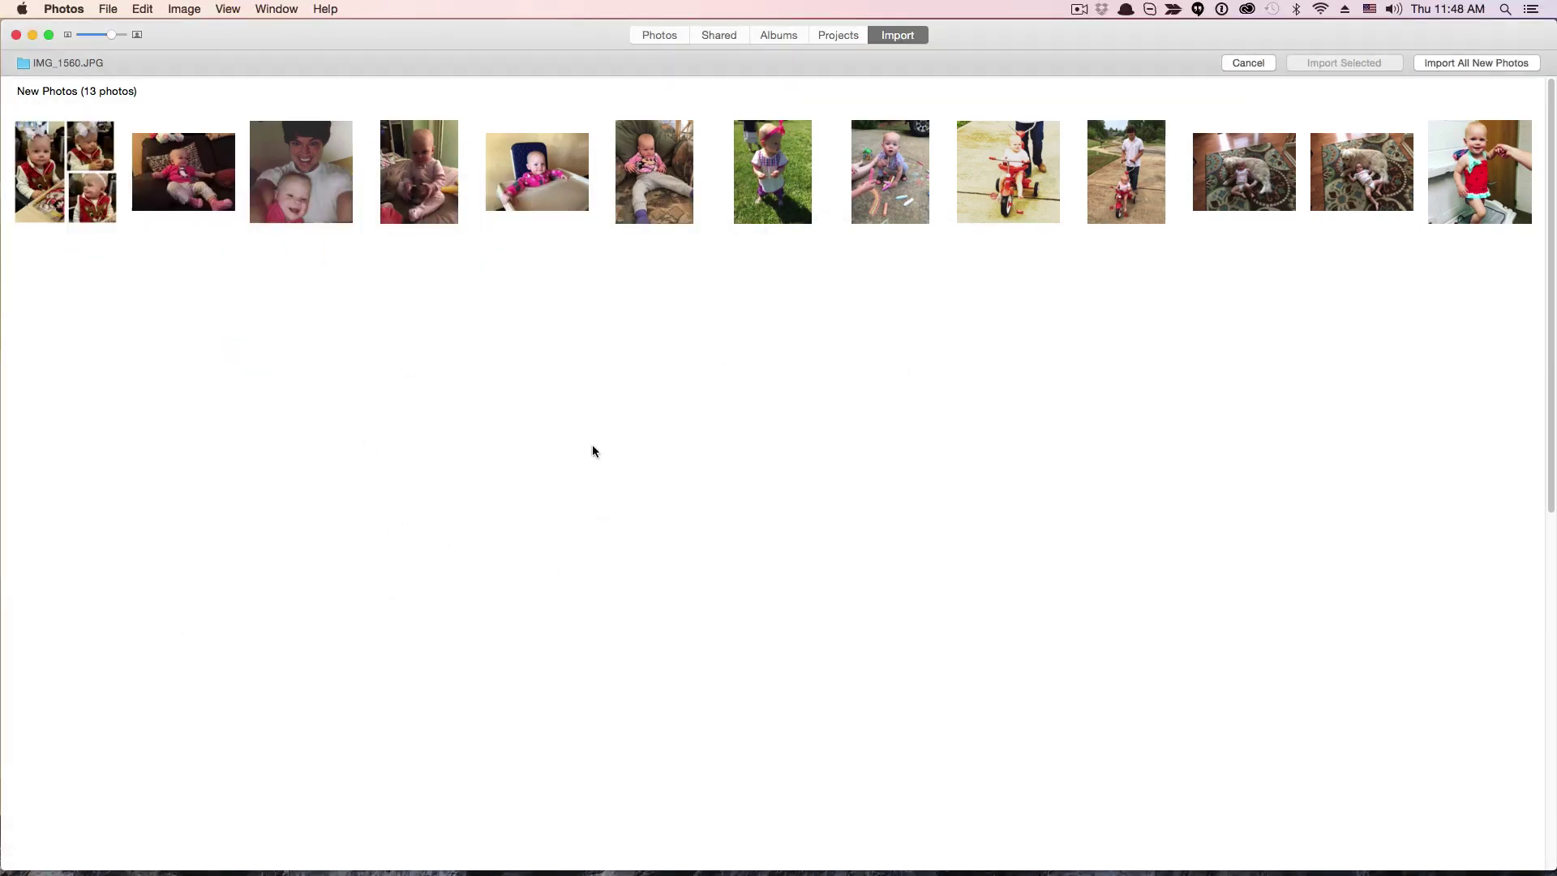
# Step: Import all 13 new baby photos, glance at the Photos view, then return to the Last Import album
pyautogui.click(1440, 61)
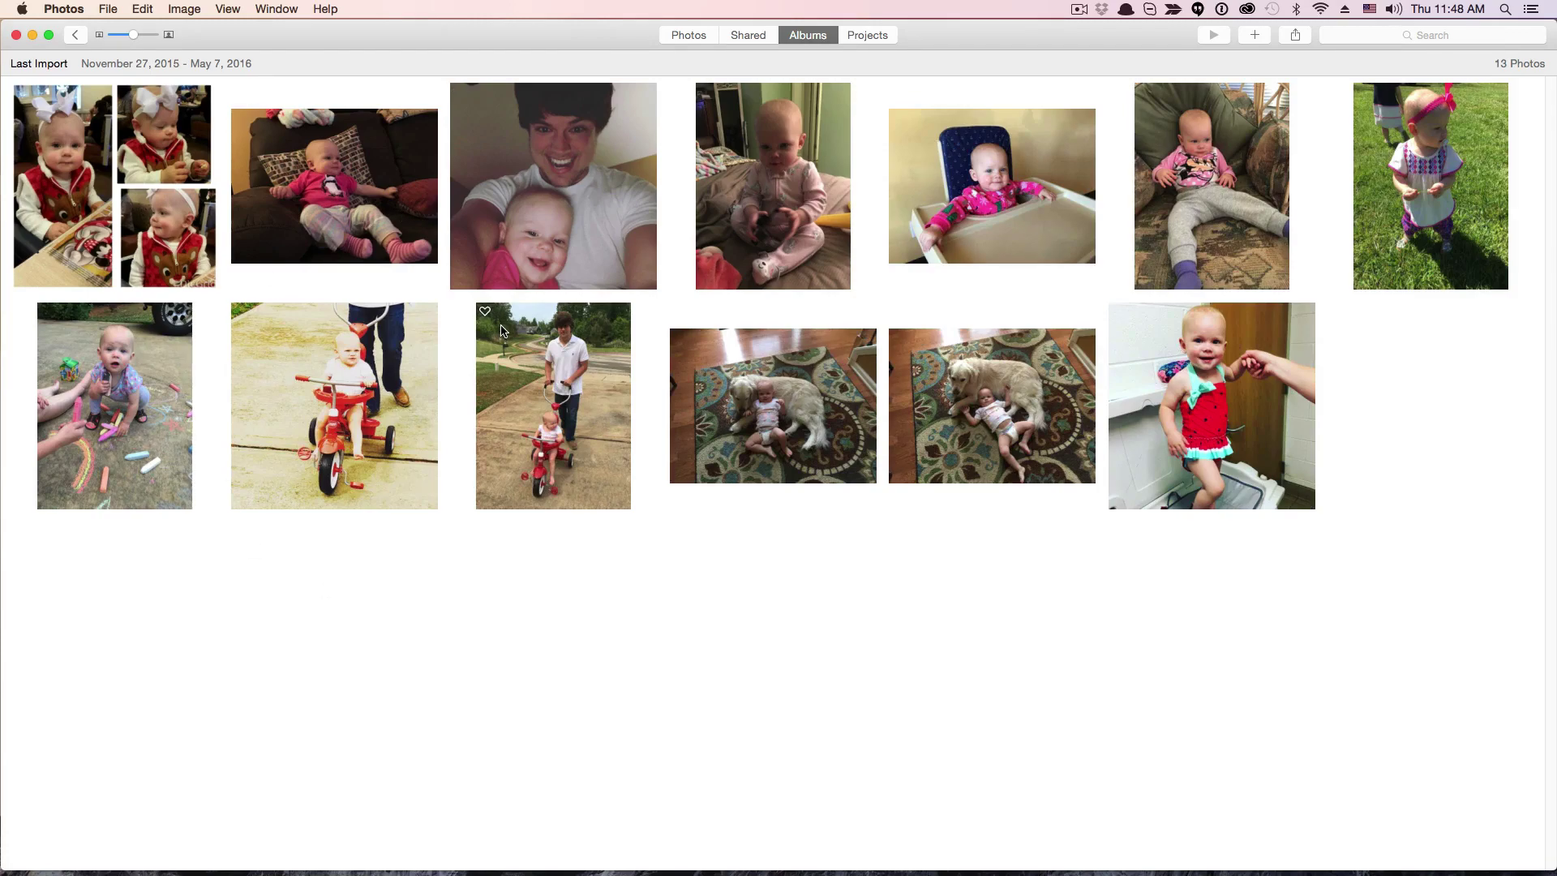
pyautogui.click(689, 34)
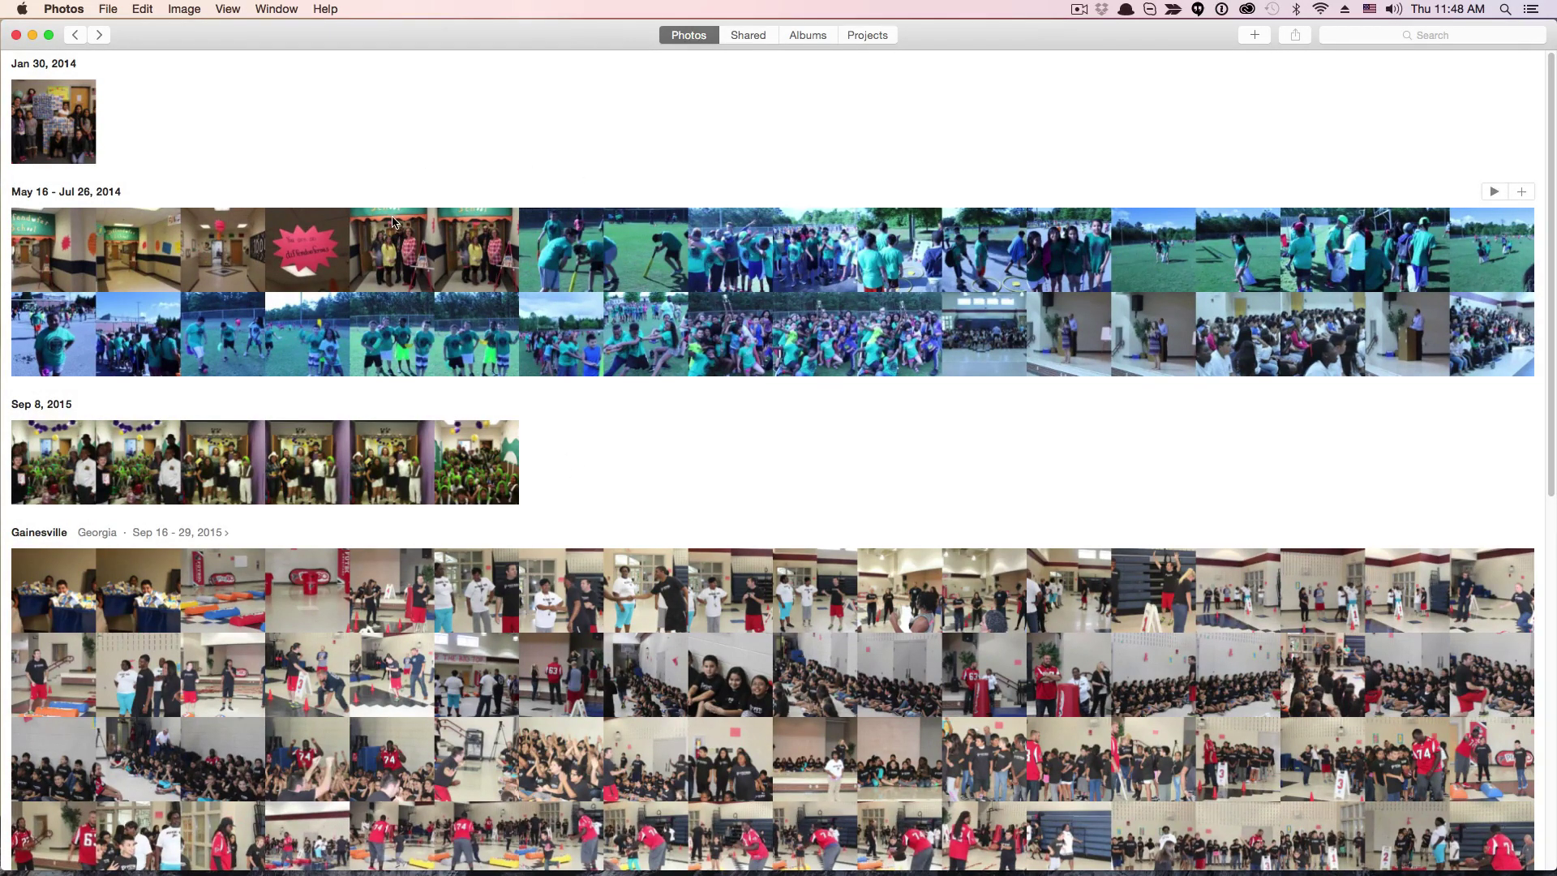
pyautogui.click(817, 32)
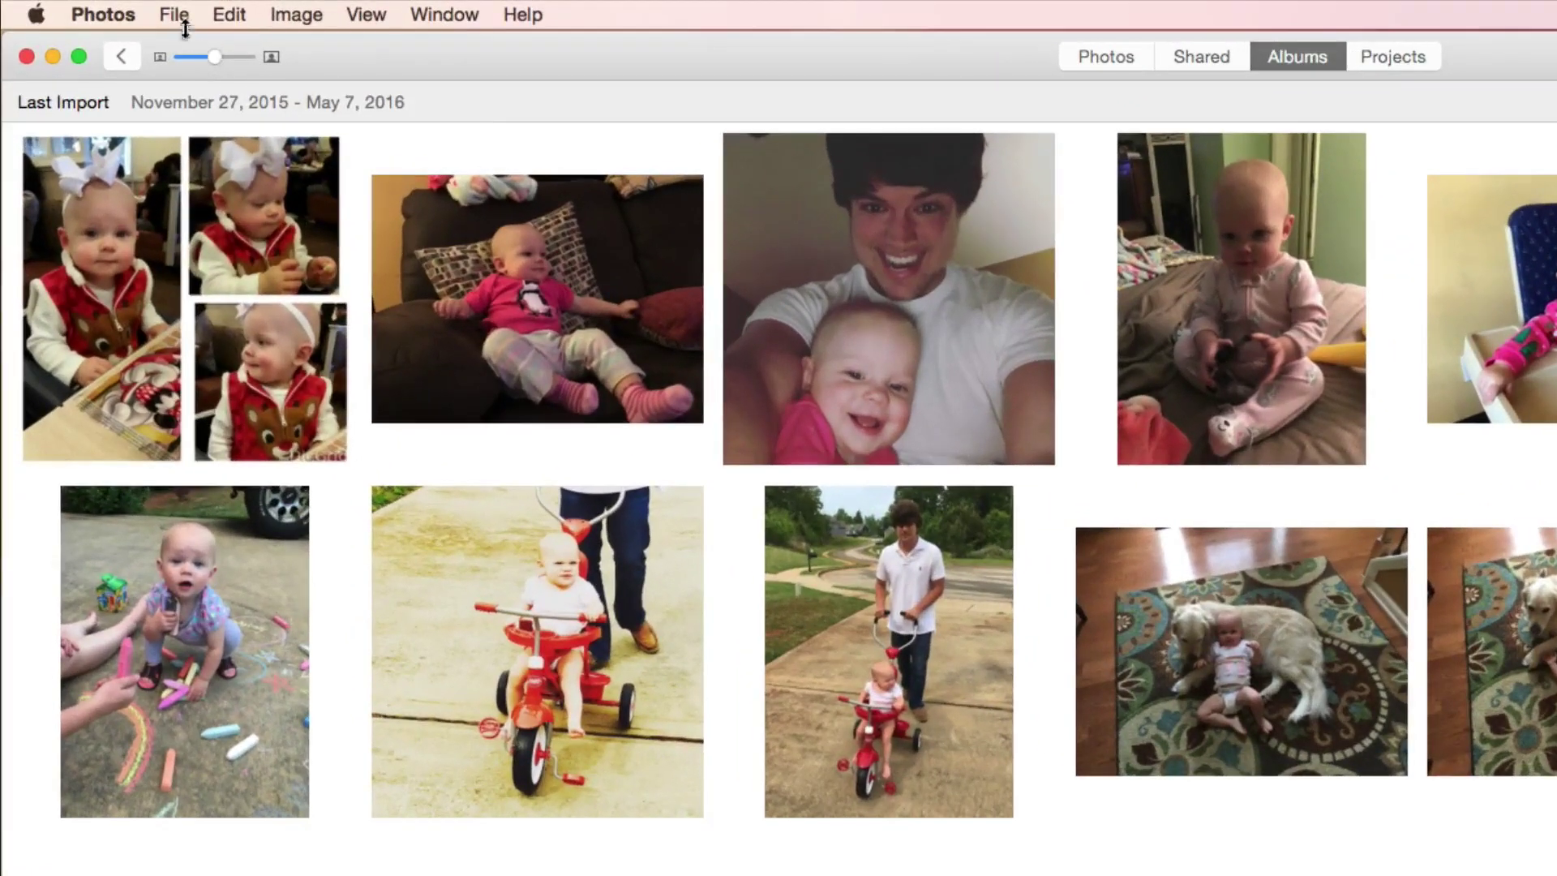
# Step: Use File > Create Slideshow to make a new slideshow named 'Baby' from the 13 photos
pyautogui.click(108, 9)
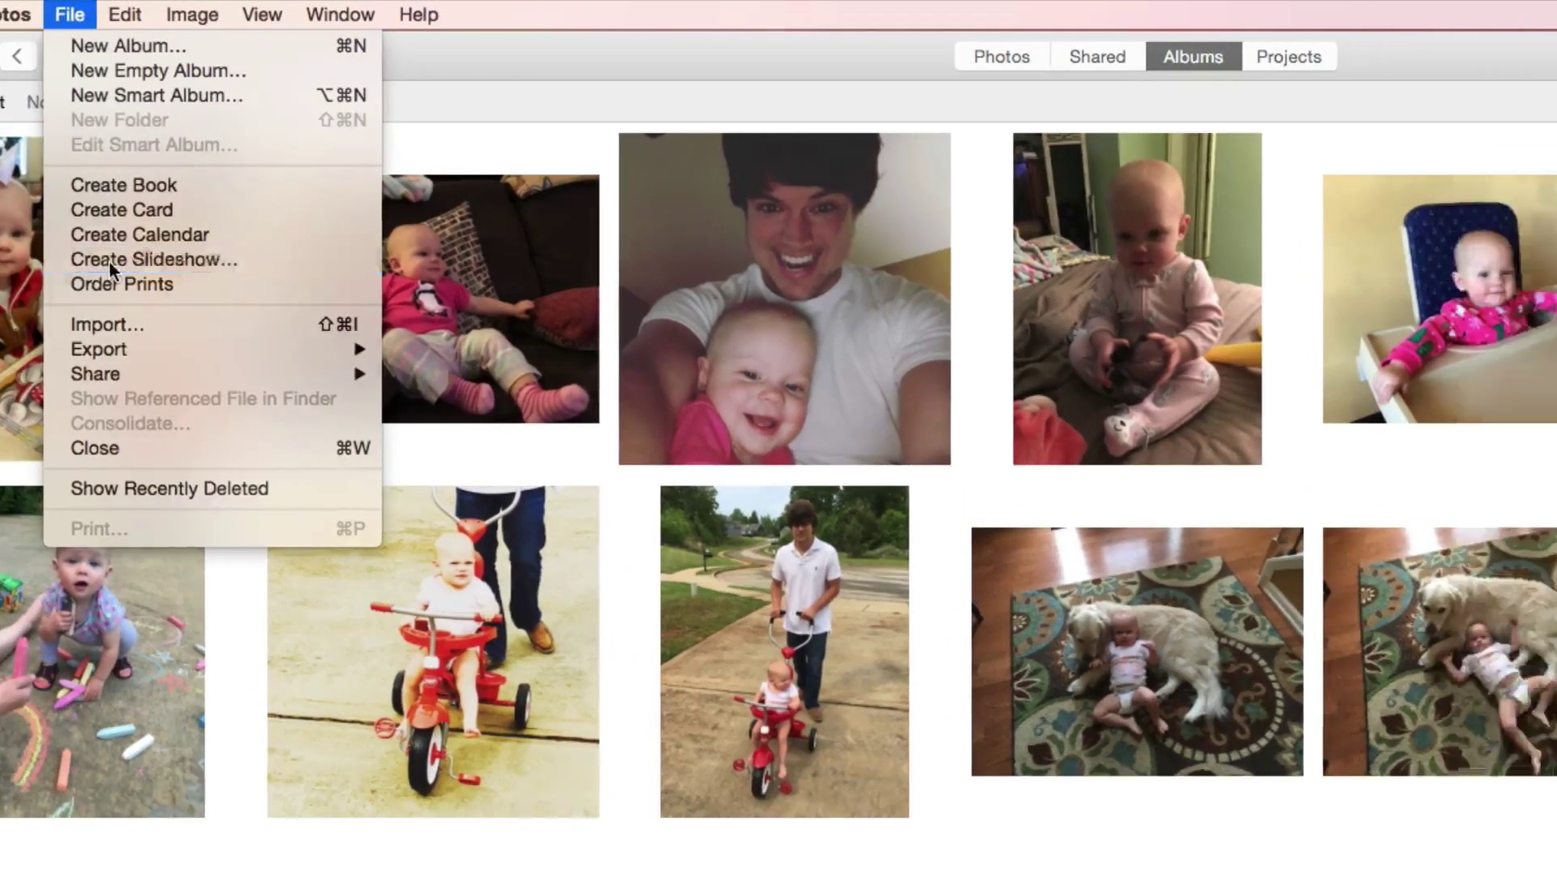
pyautogui.click(212, 259)
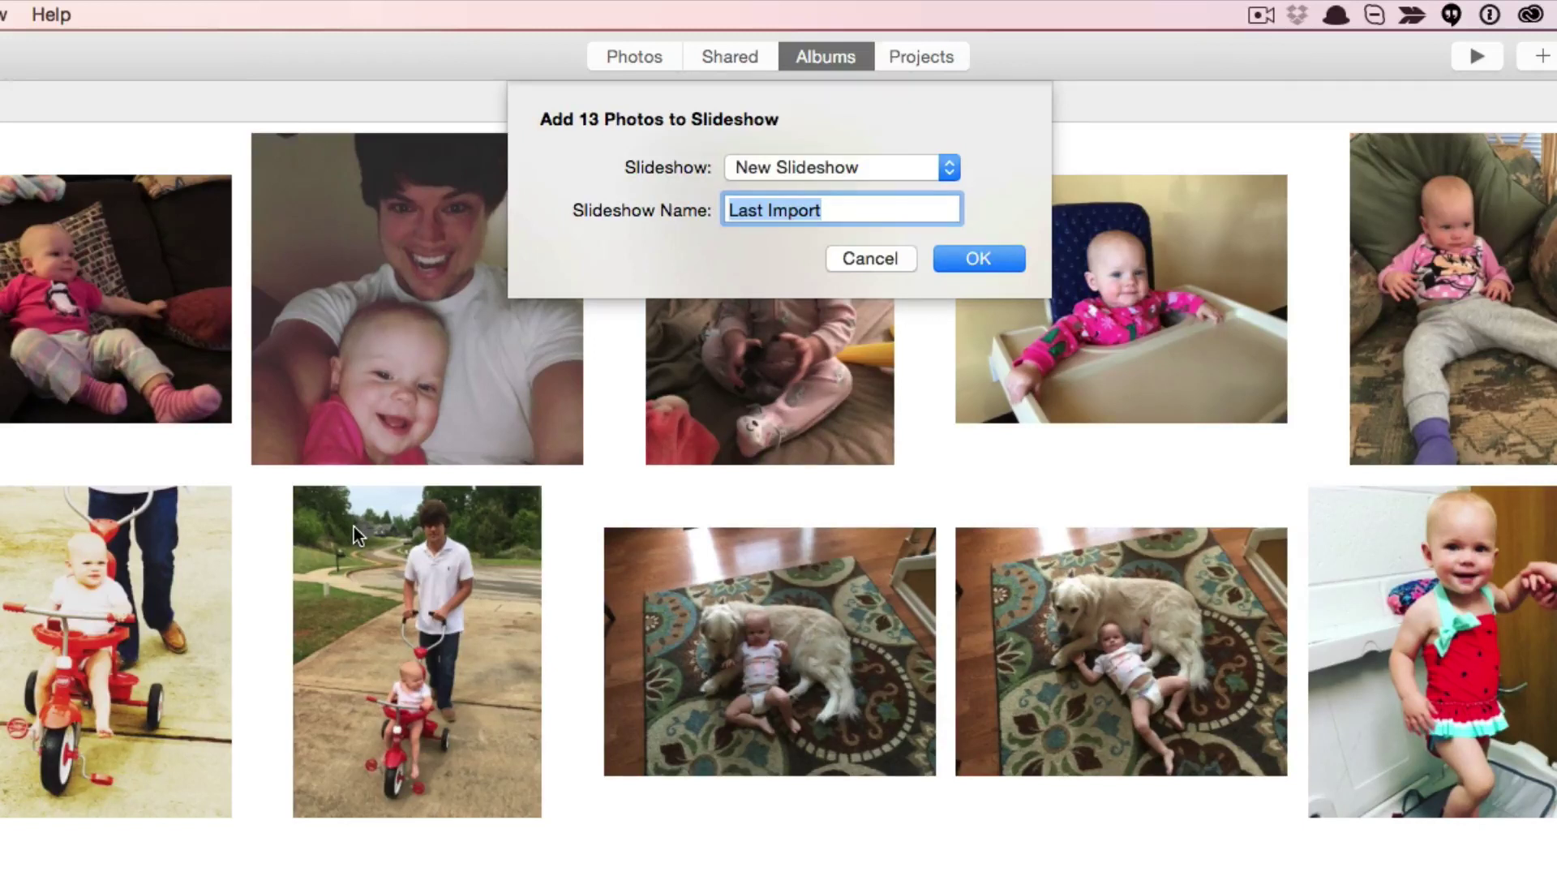
pyautogui.write('Baby')
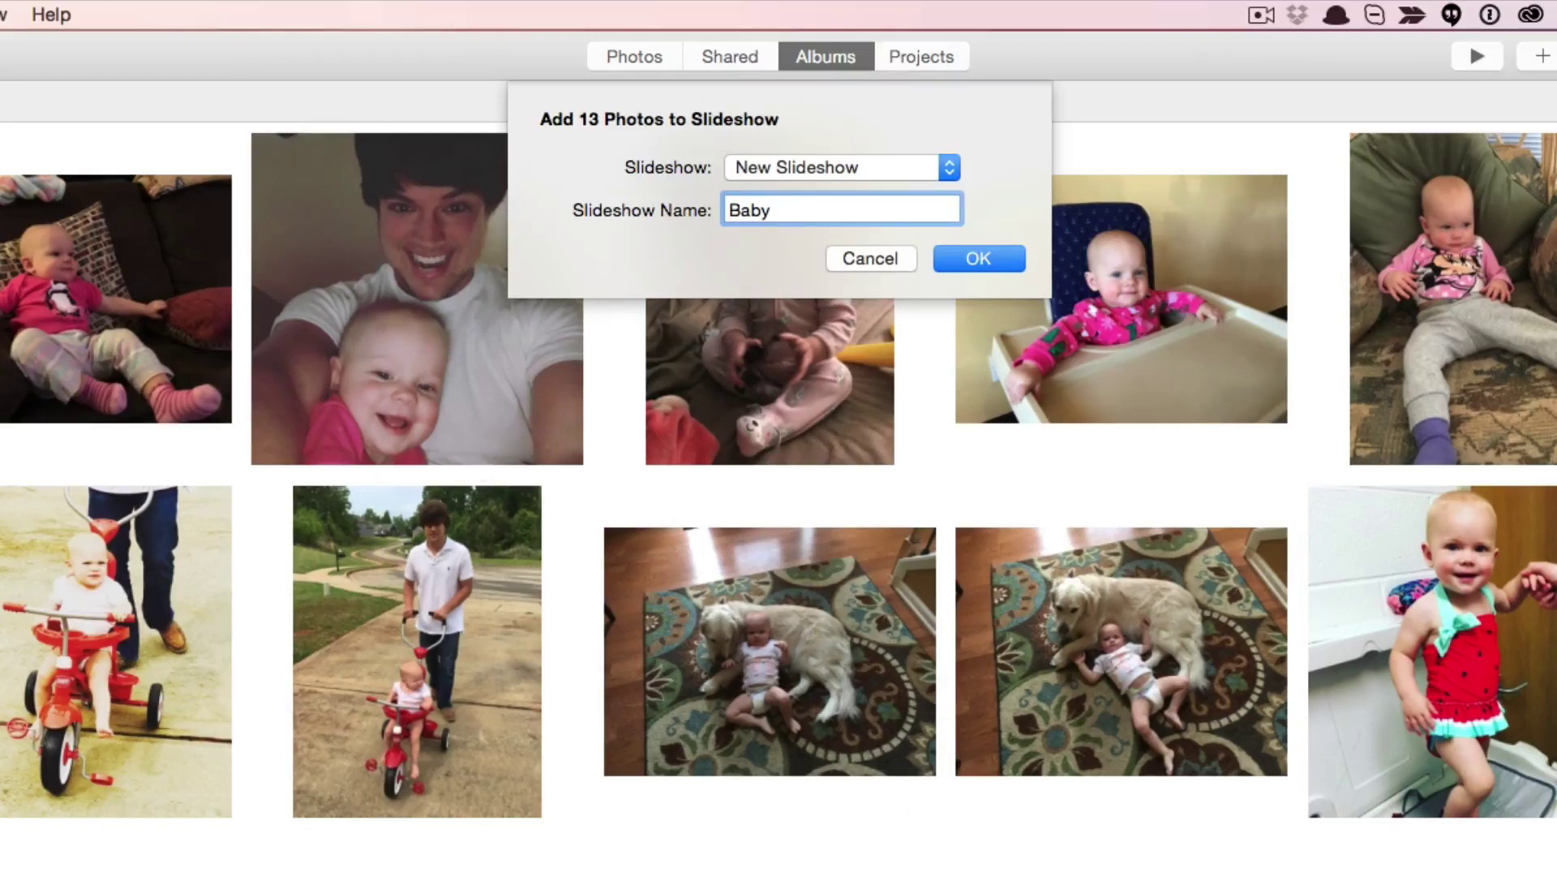
pyautogui.click(974, 264)
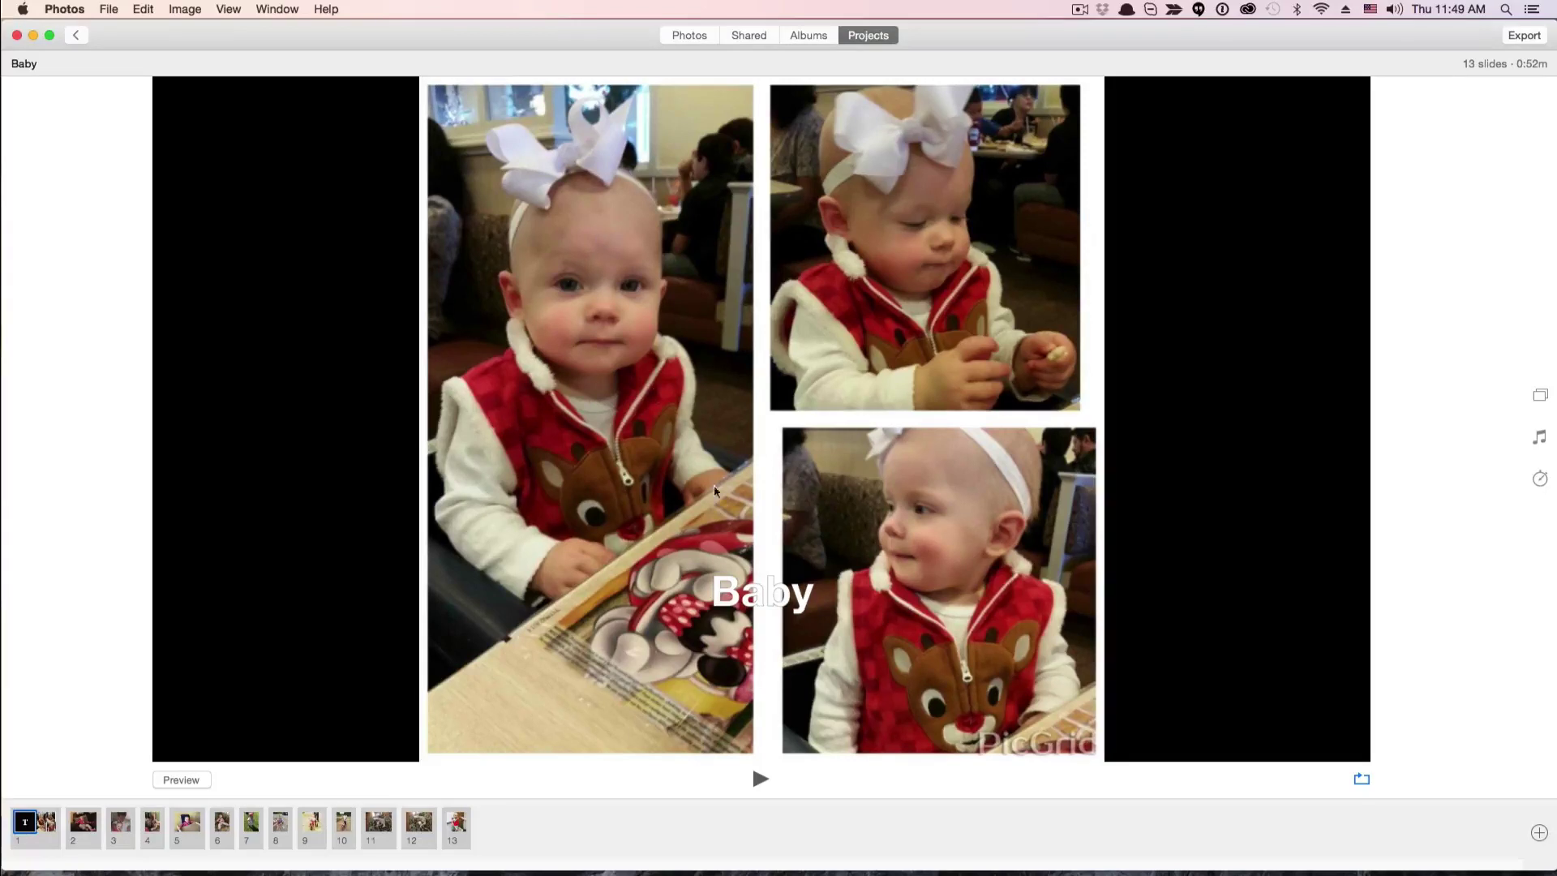
# Step: Select the 'Baby' title text on the first slide for editing
pyautogui.click(764, 590)
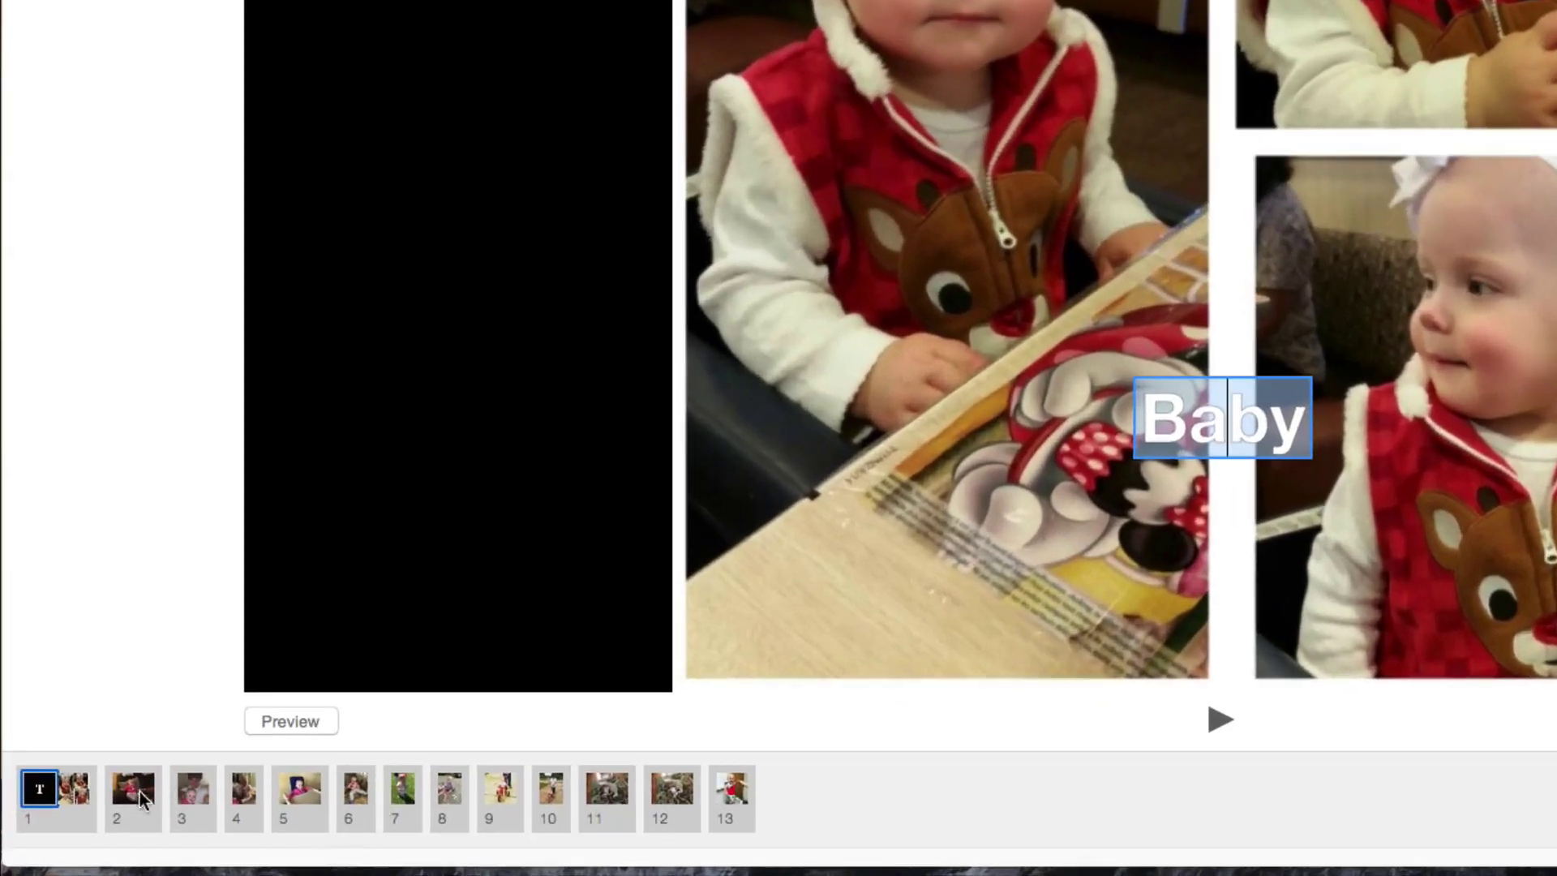
pyautogui.rightClick(131, 780)
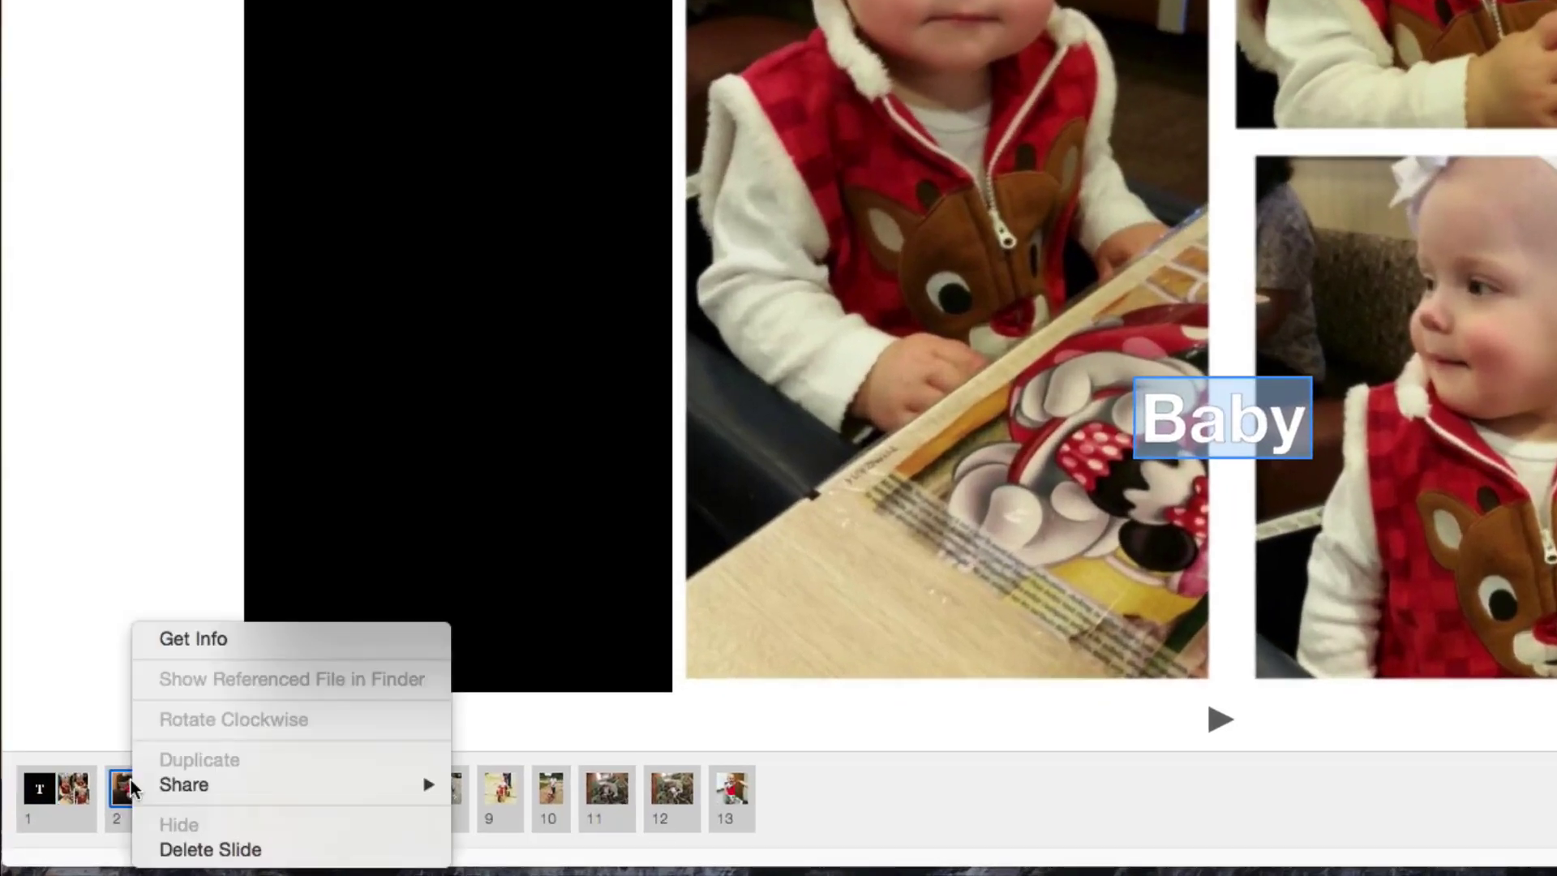
pyautogui.click(57, 678)
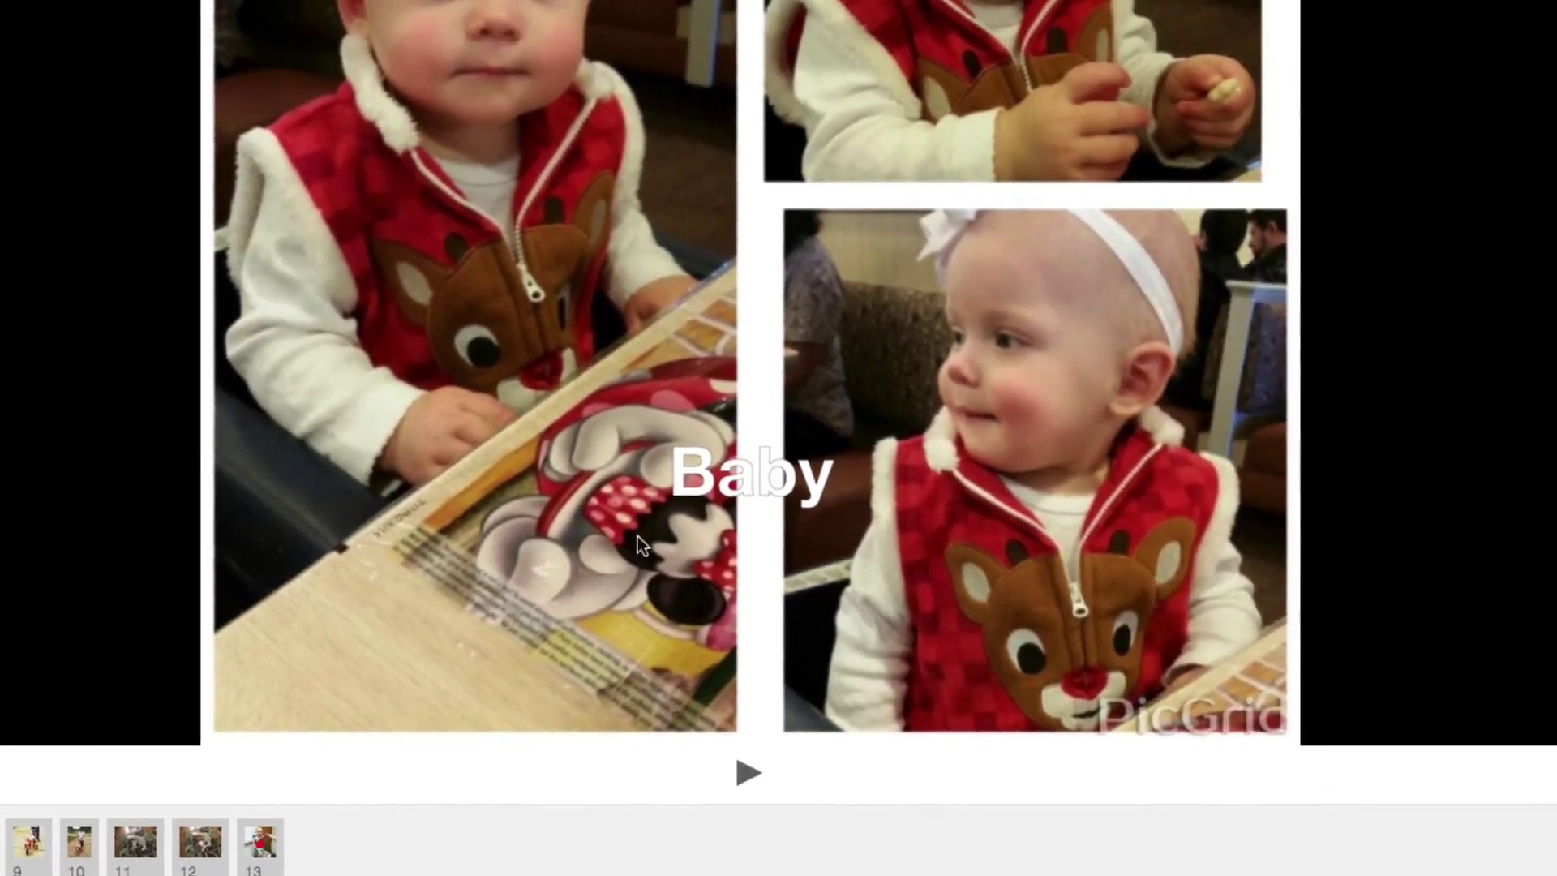
pyautogui.doubleClick(1202, 446)
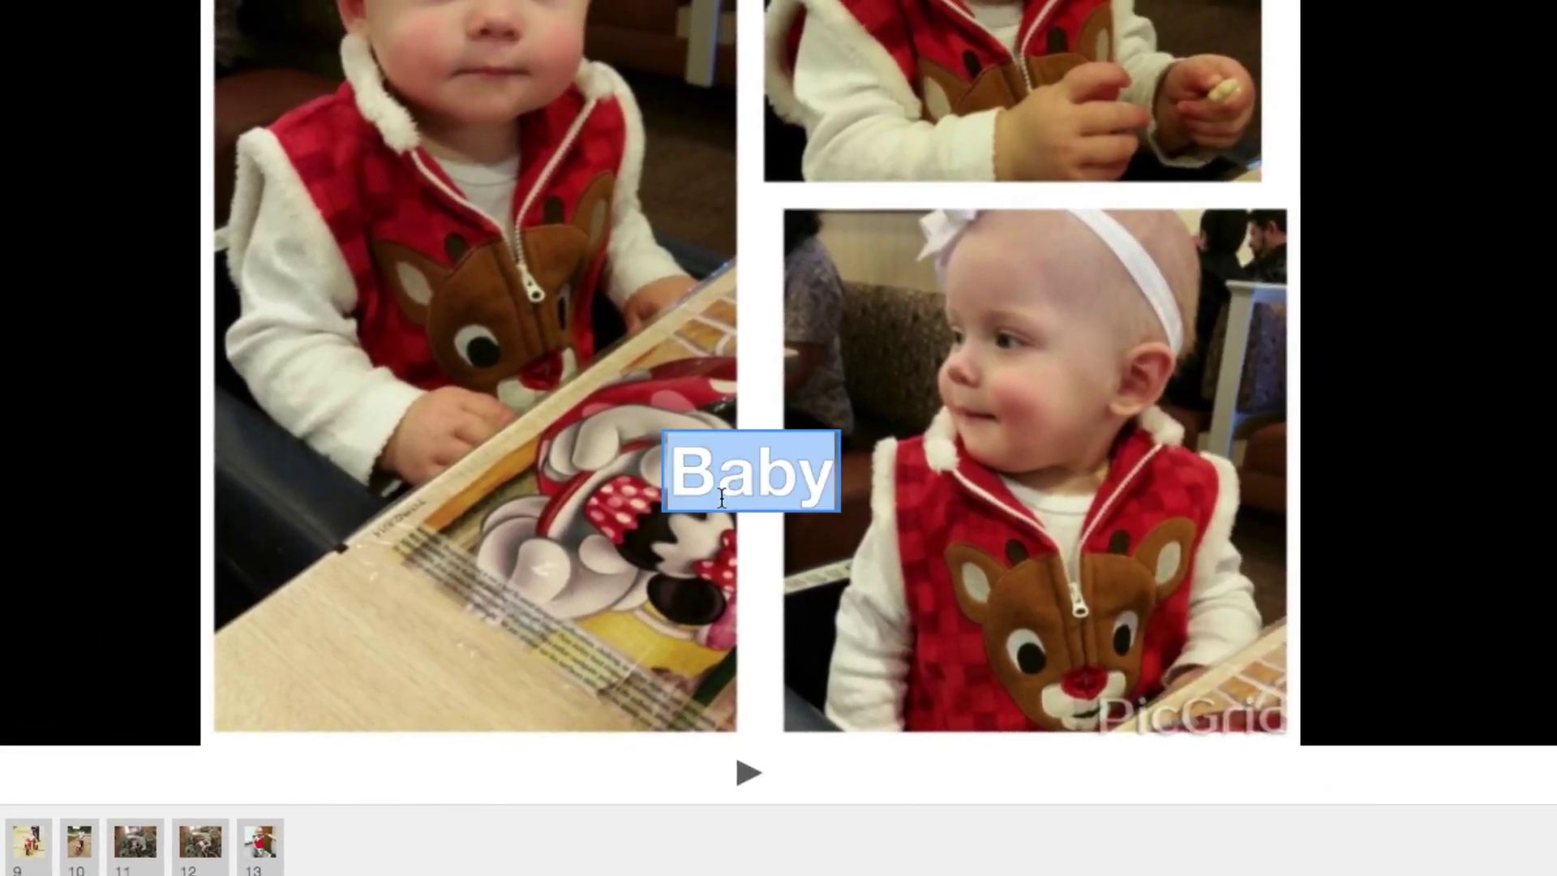
pyautogui.write('REname')
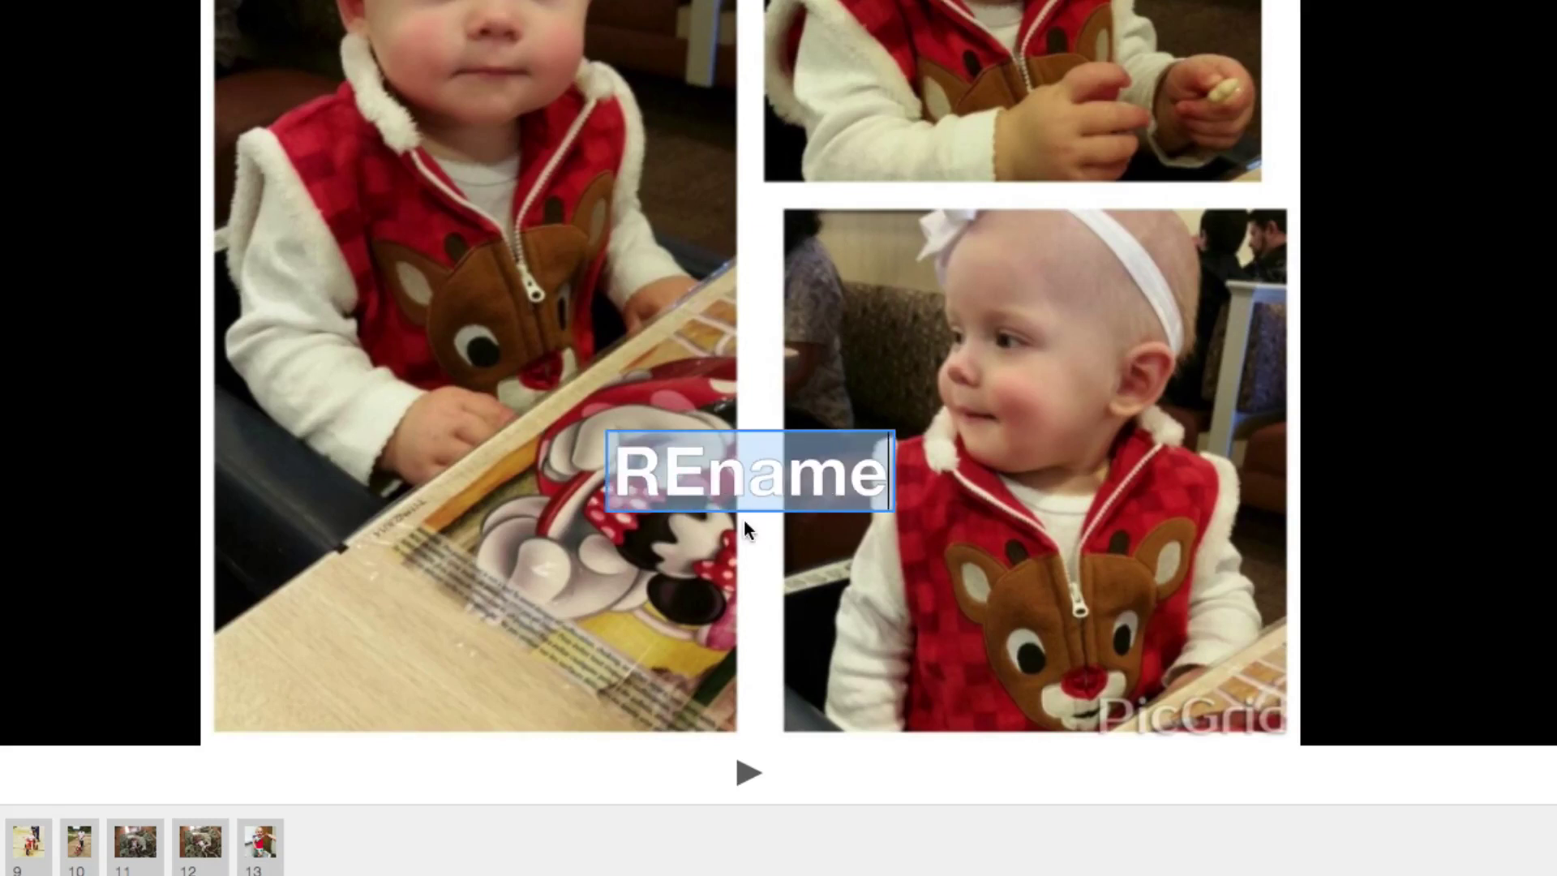
pyautogui.press('Escape')
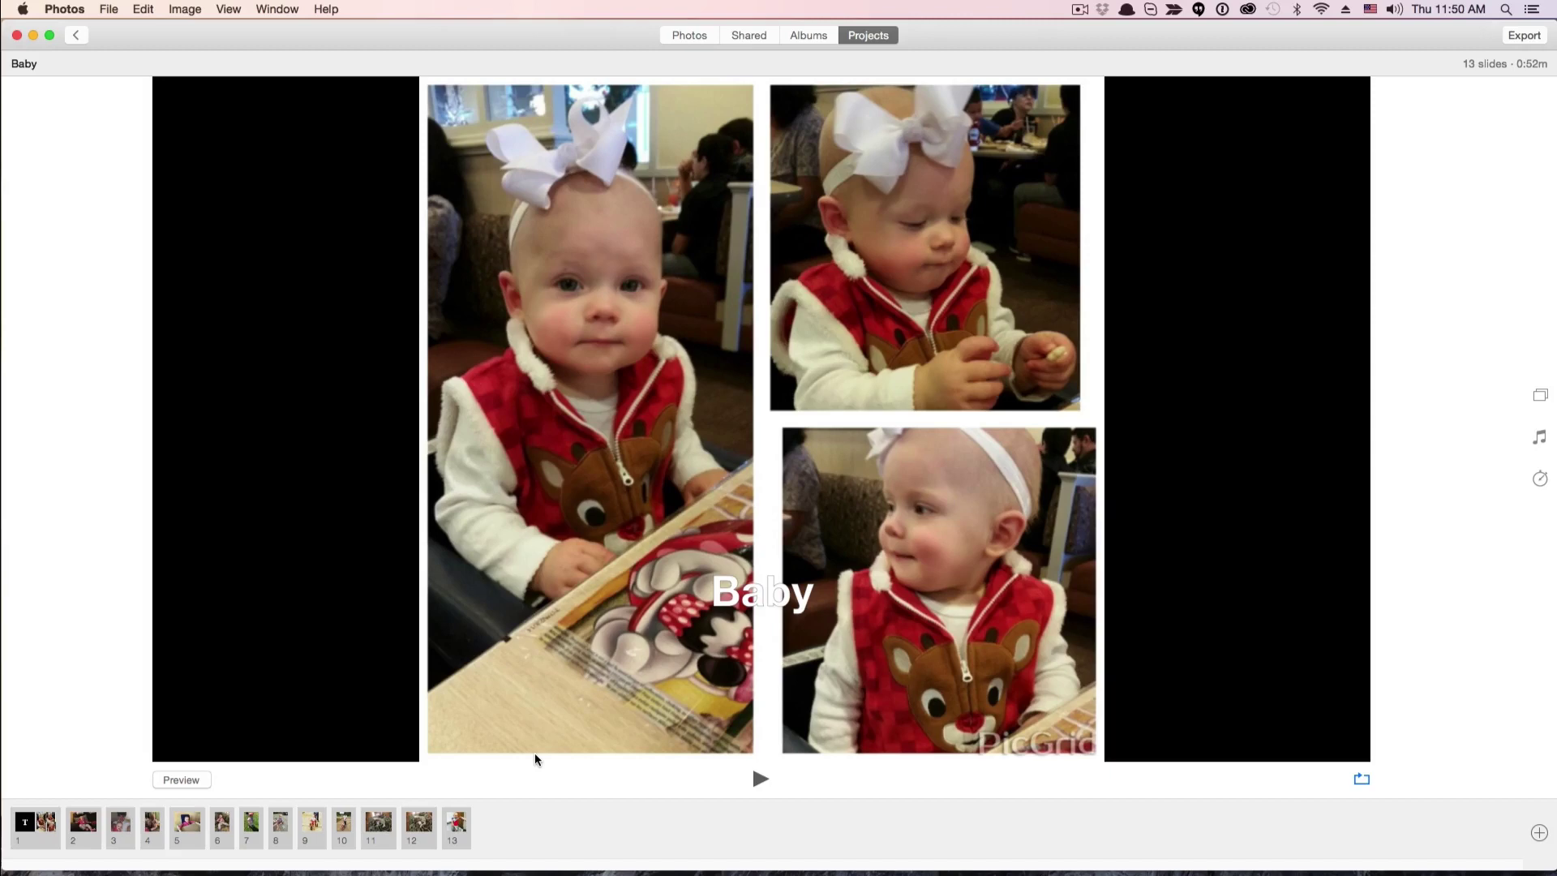
pyautogui.click(760, 779)
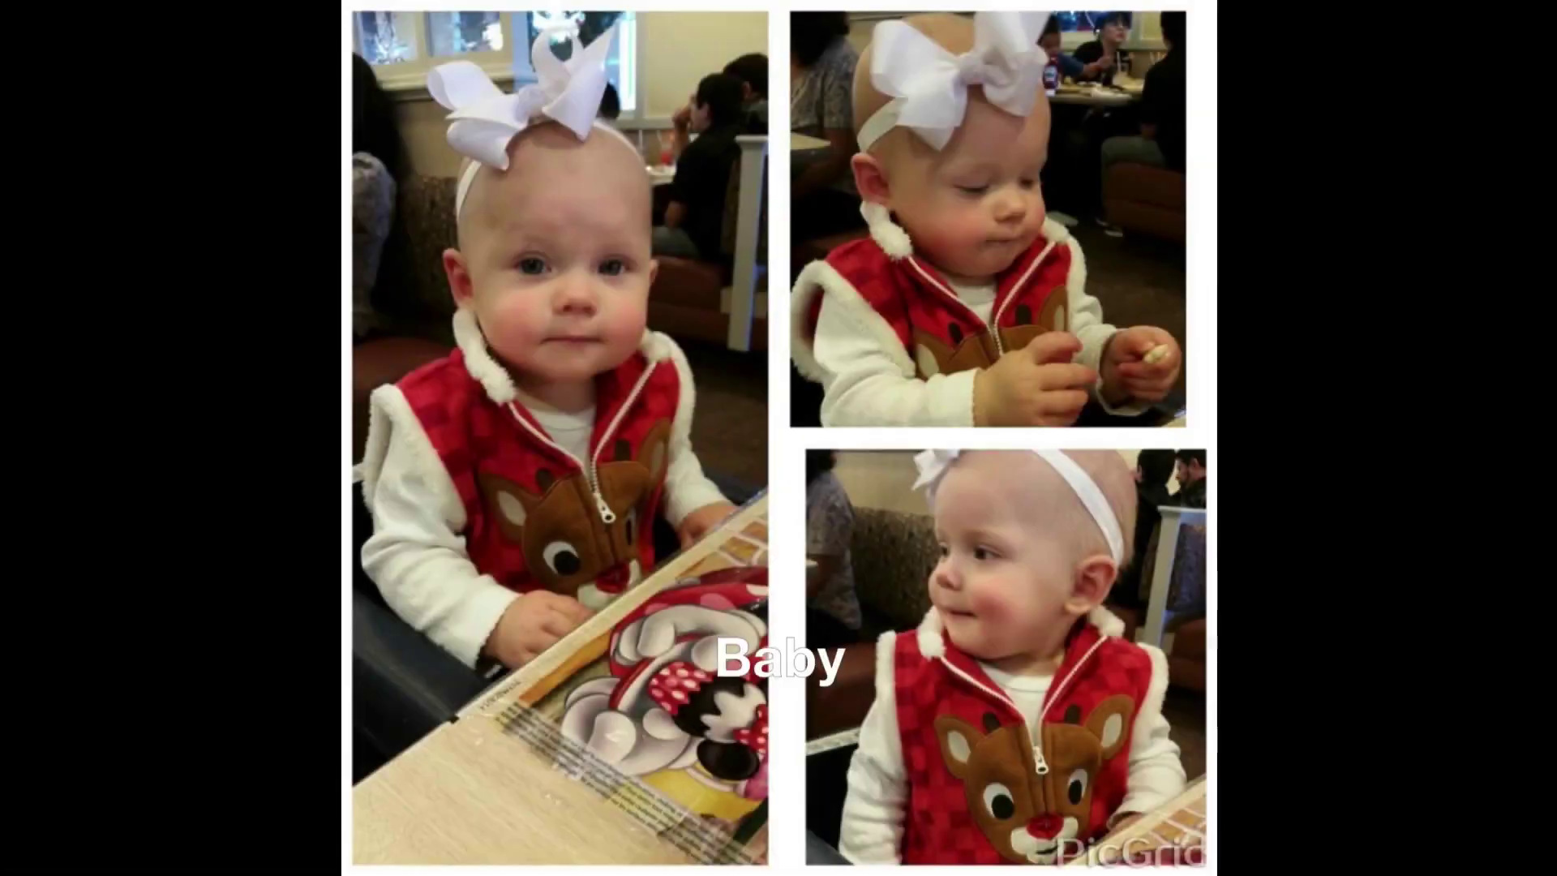
pyautogui.moveTo(756, 775)
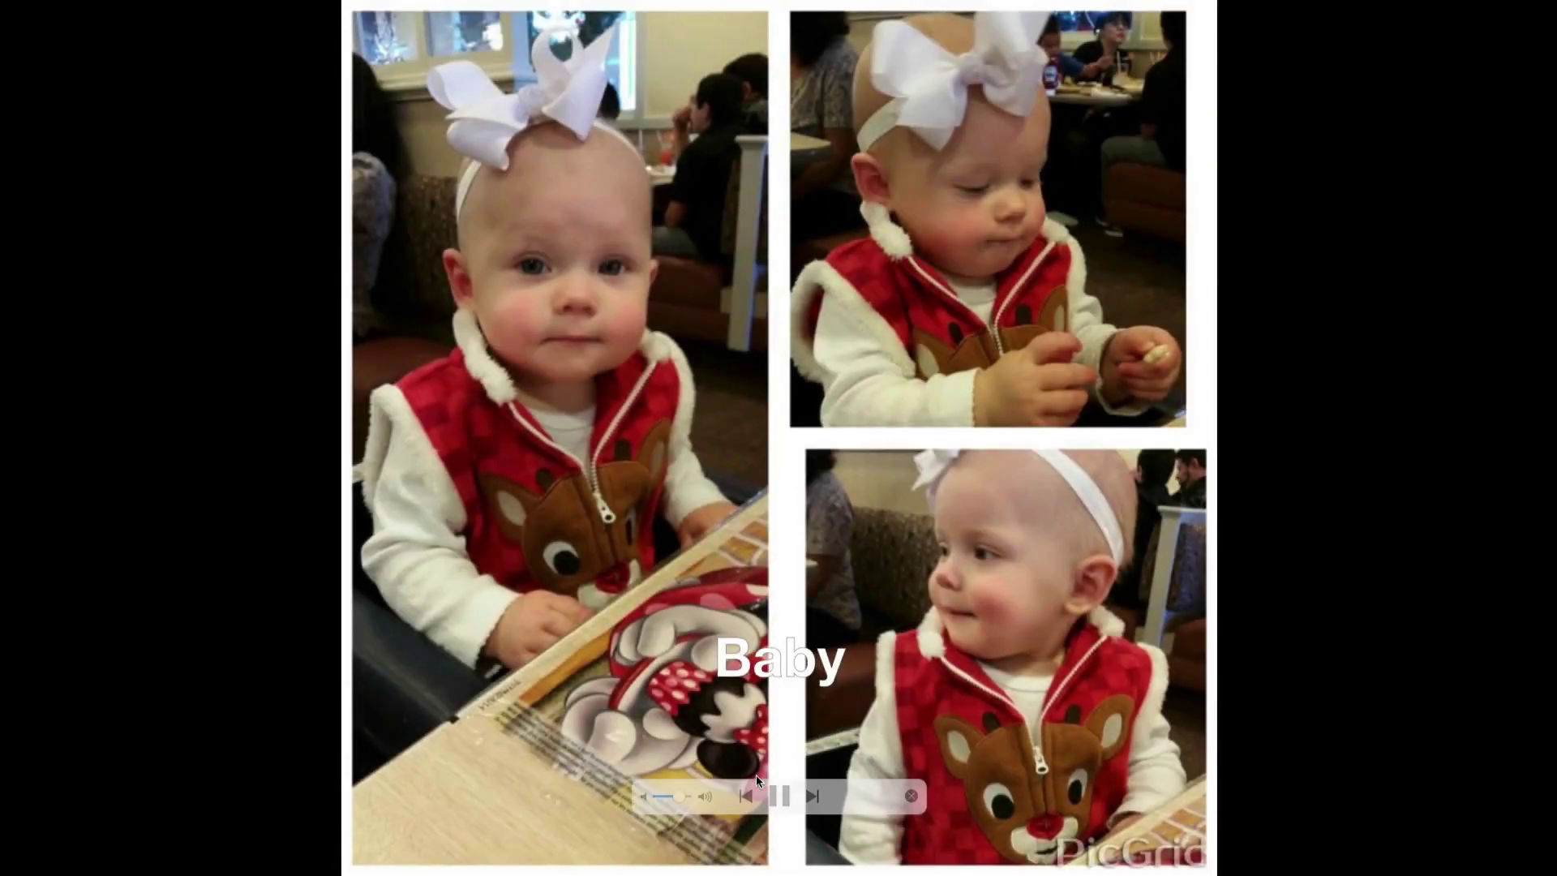
pyautogui.click(911, 795)
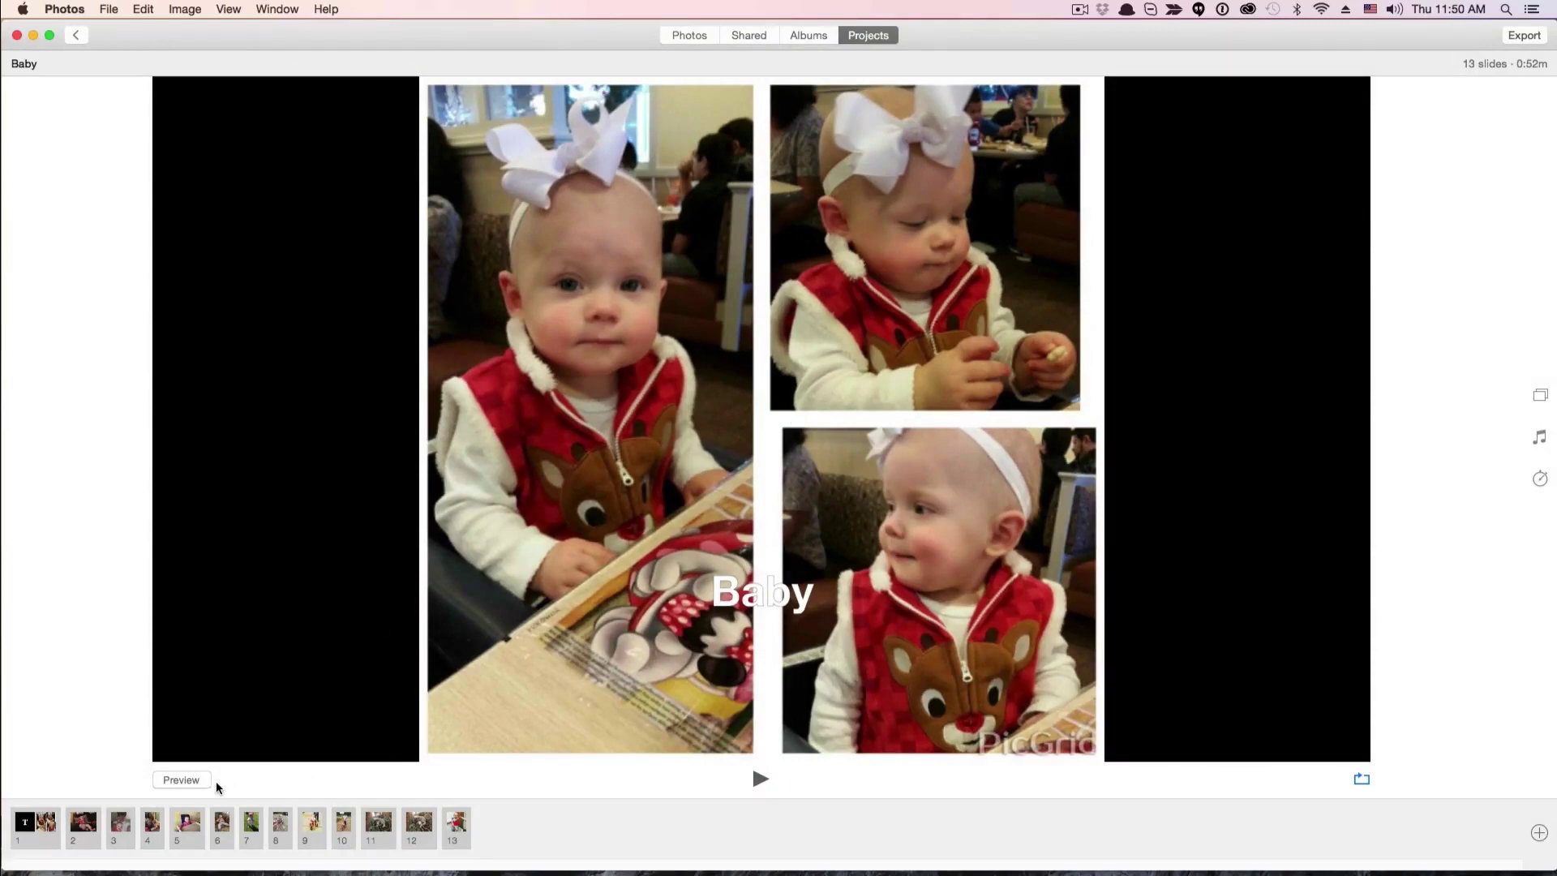
pyautogui.click(195, 781)
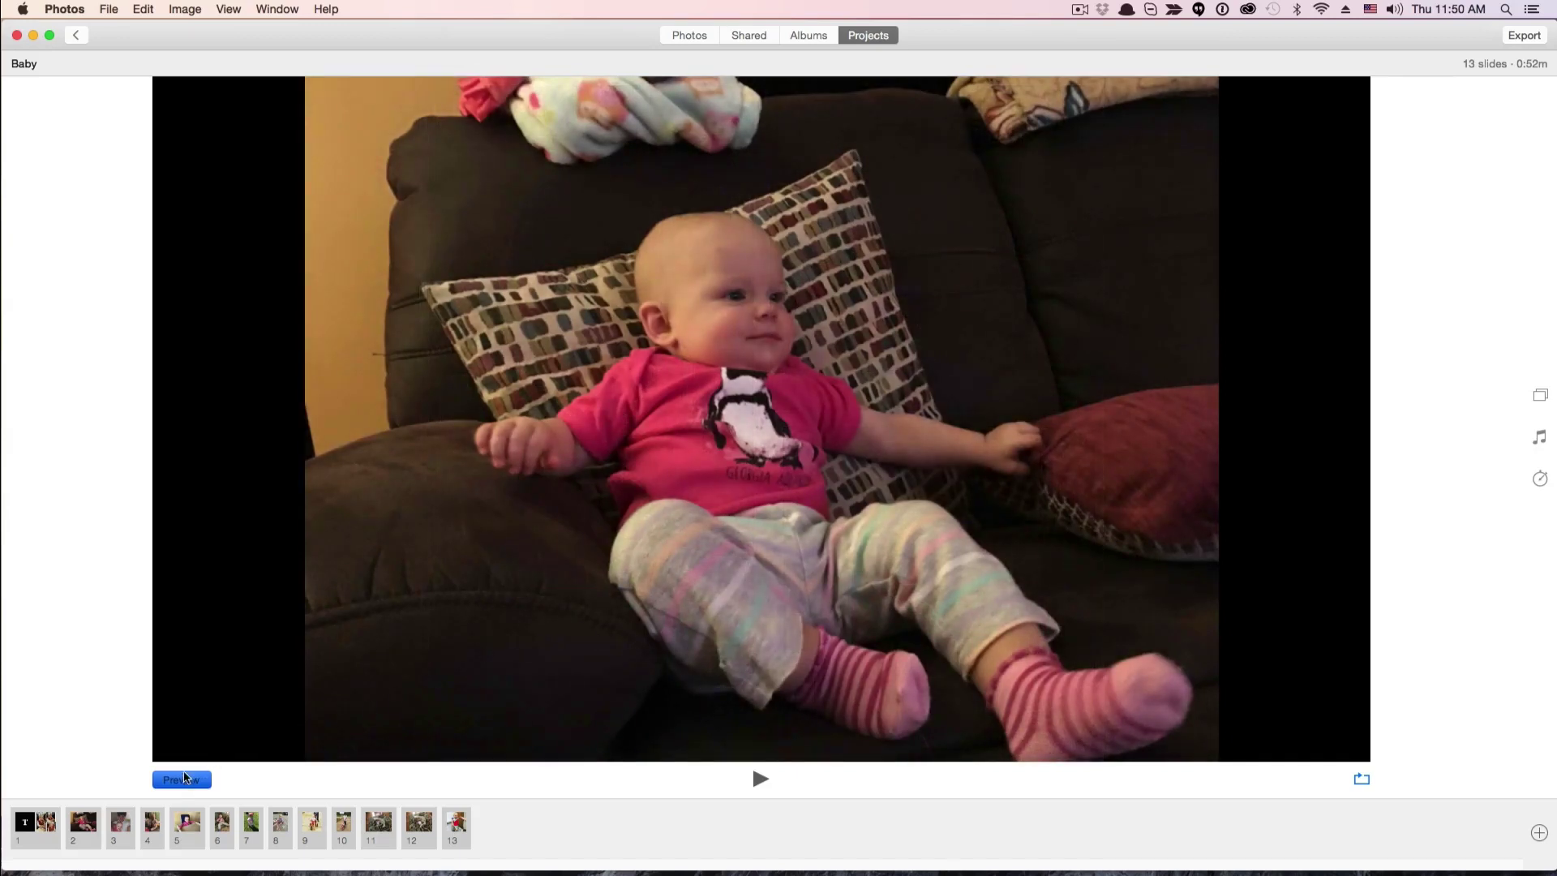
pyautogui.click(185, 778)
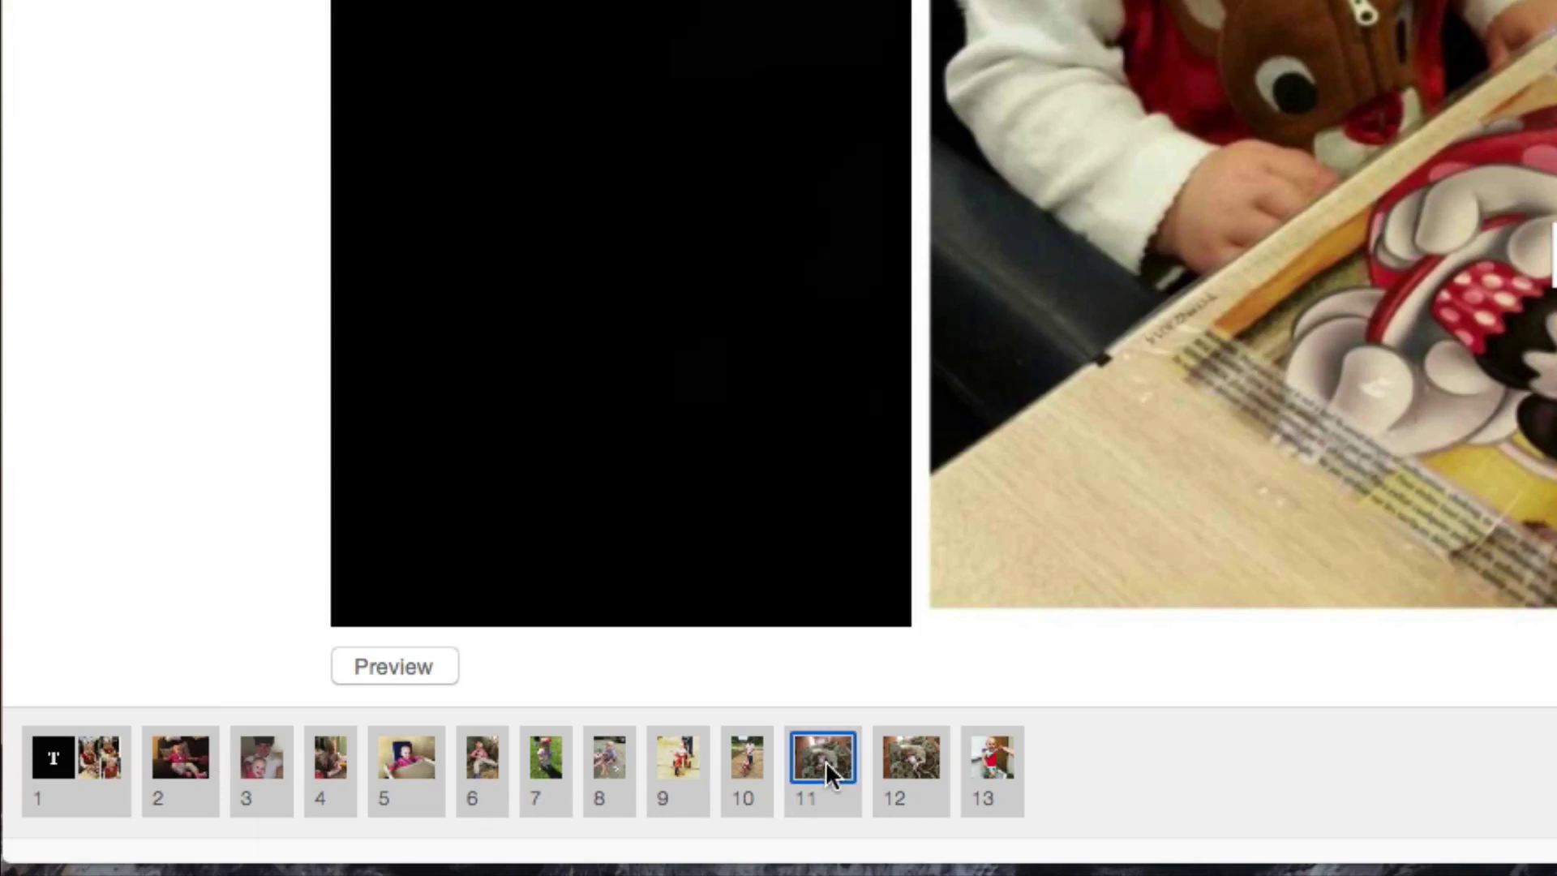
# Step: Move slide 11, the baby with the dog, to right after the title slide
pyautogui.moveTo(825, 761); pyautogui.dragTo(86, 743)
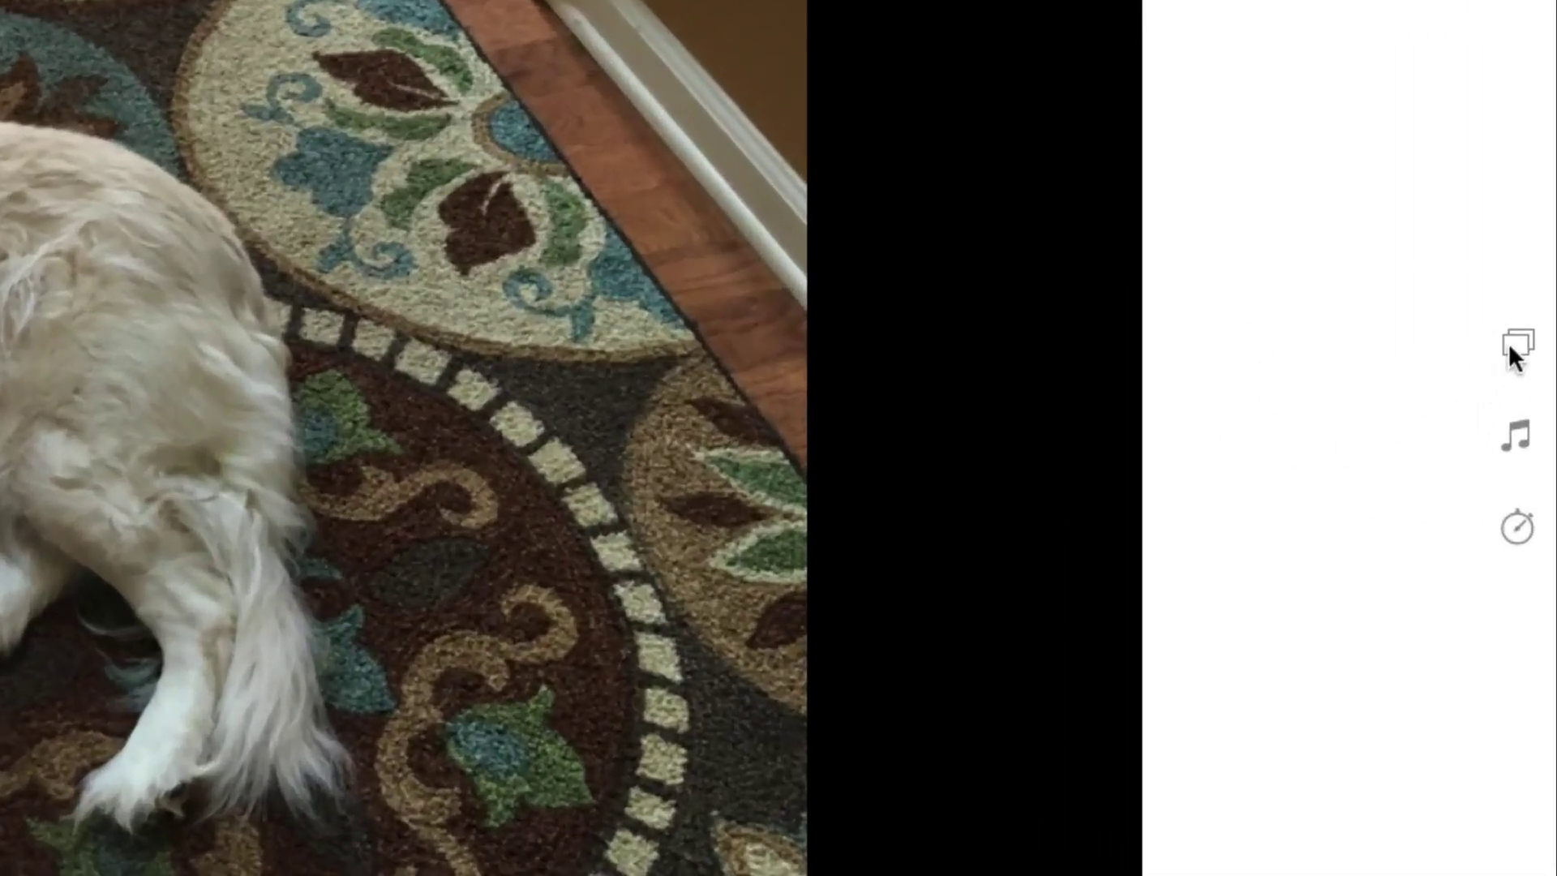
# Step: Preview Ken Burns, Origami, Reflections and Sliding Panels, apply Vintage Prints, then mute the sound
pyautogui.click(1513, 339)
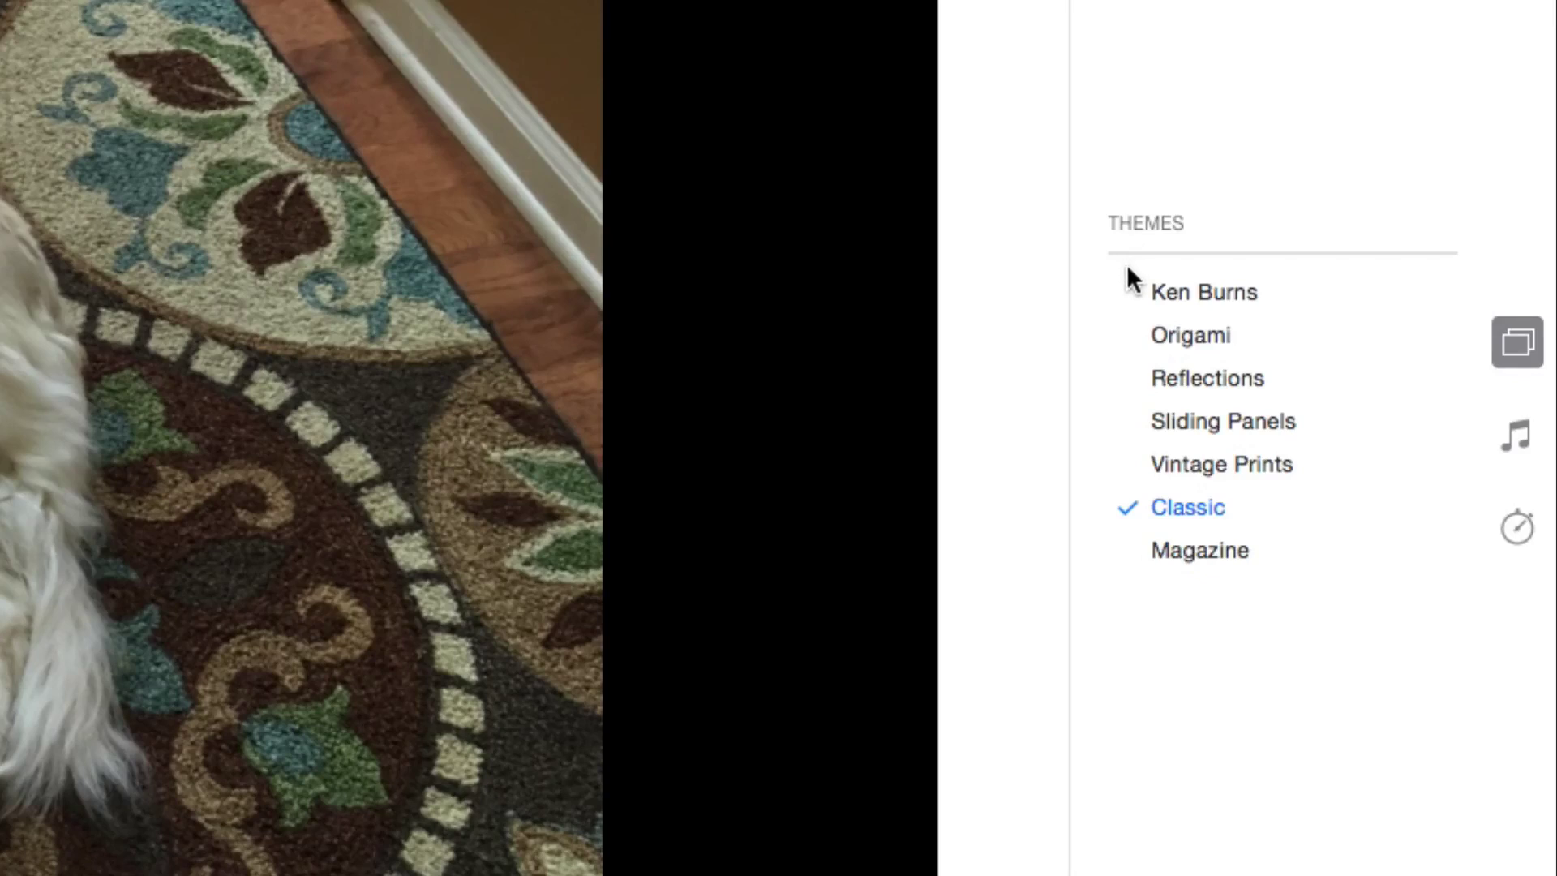
pyautogui.click(1161, 289)
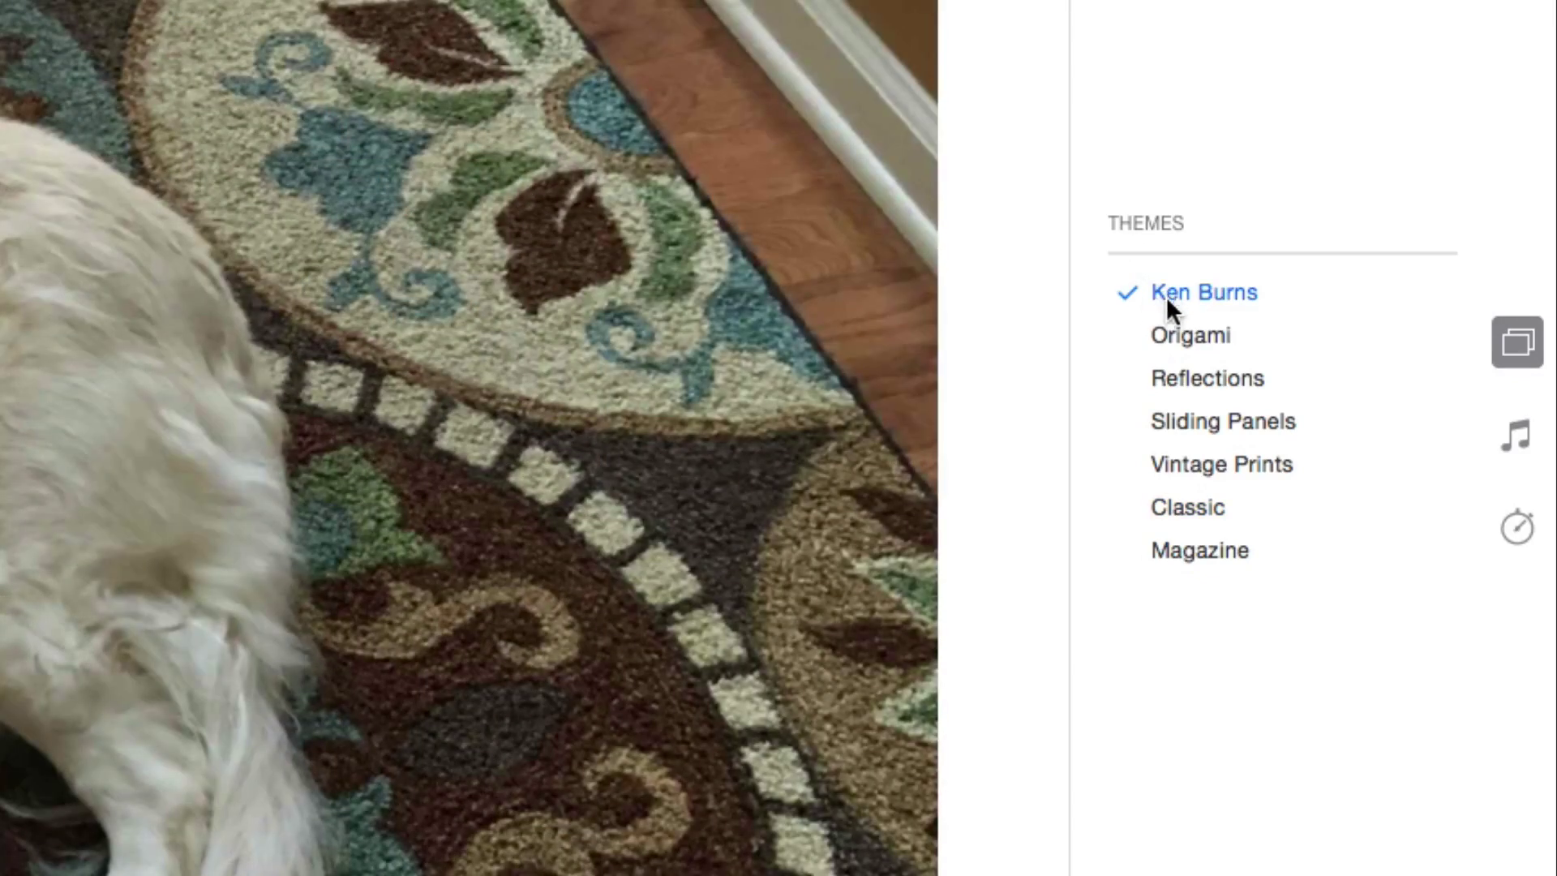
pyautogui.click(1176, 335)
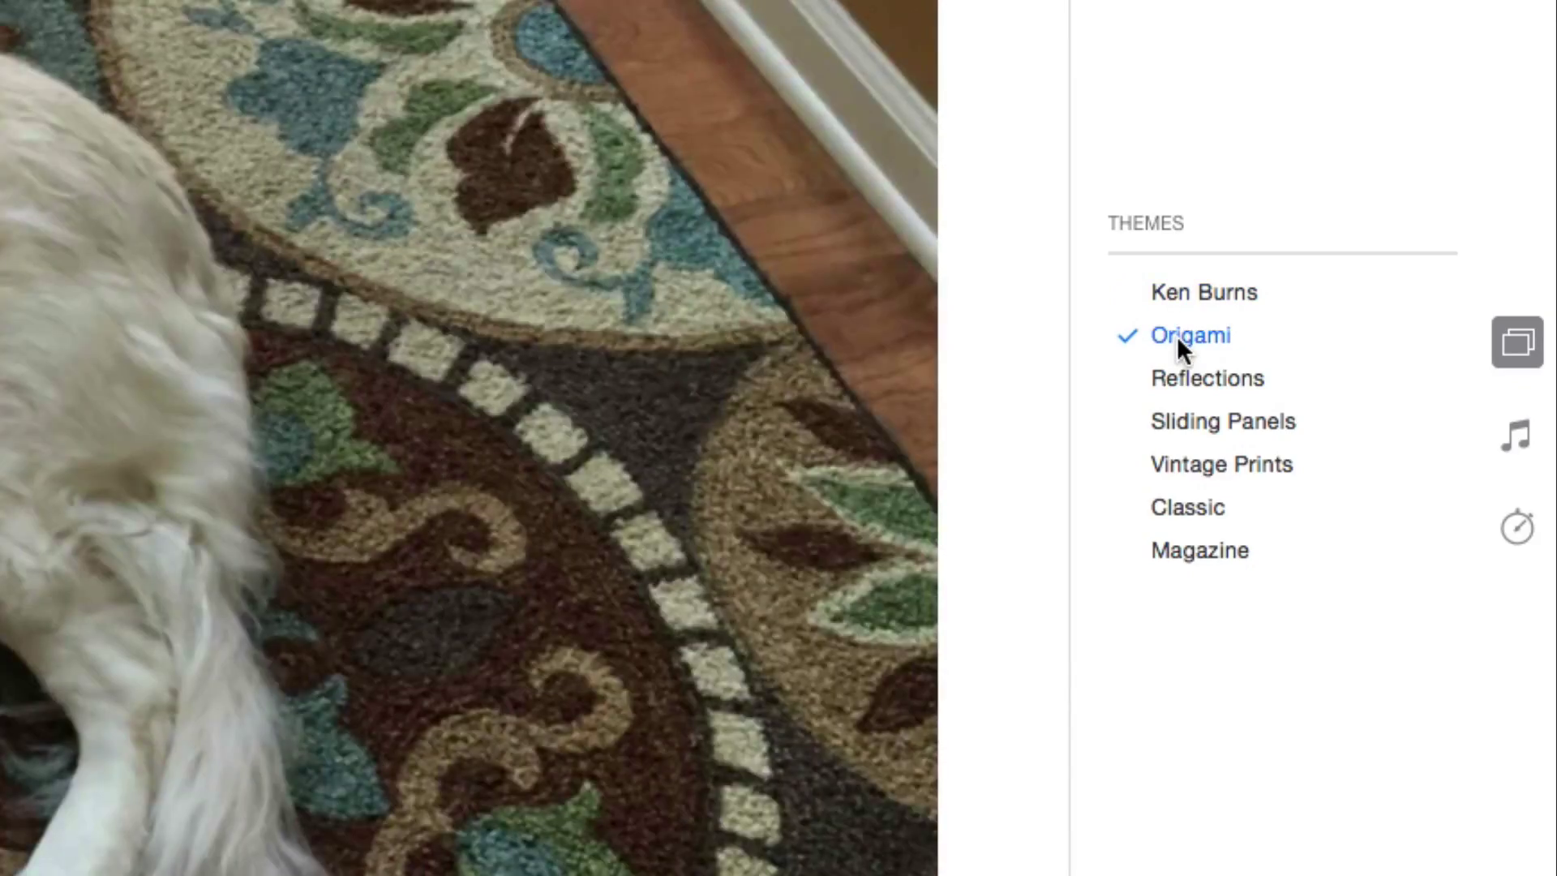
pyautogui.click(1185, 378)
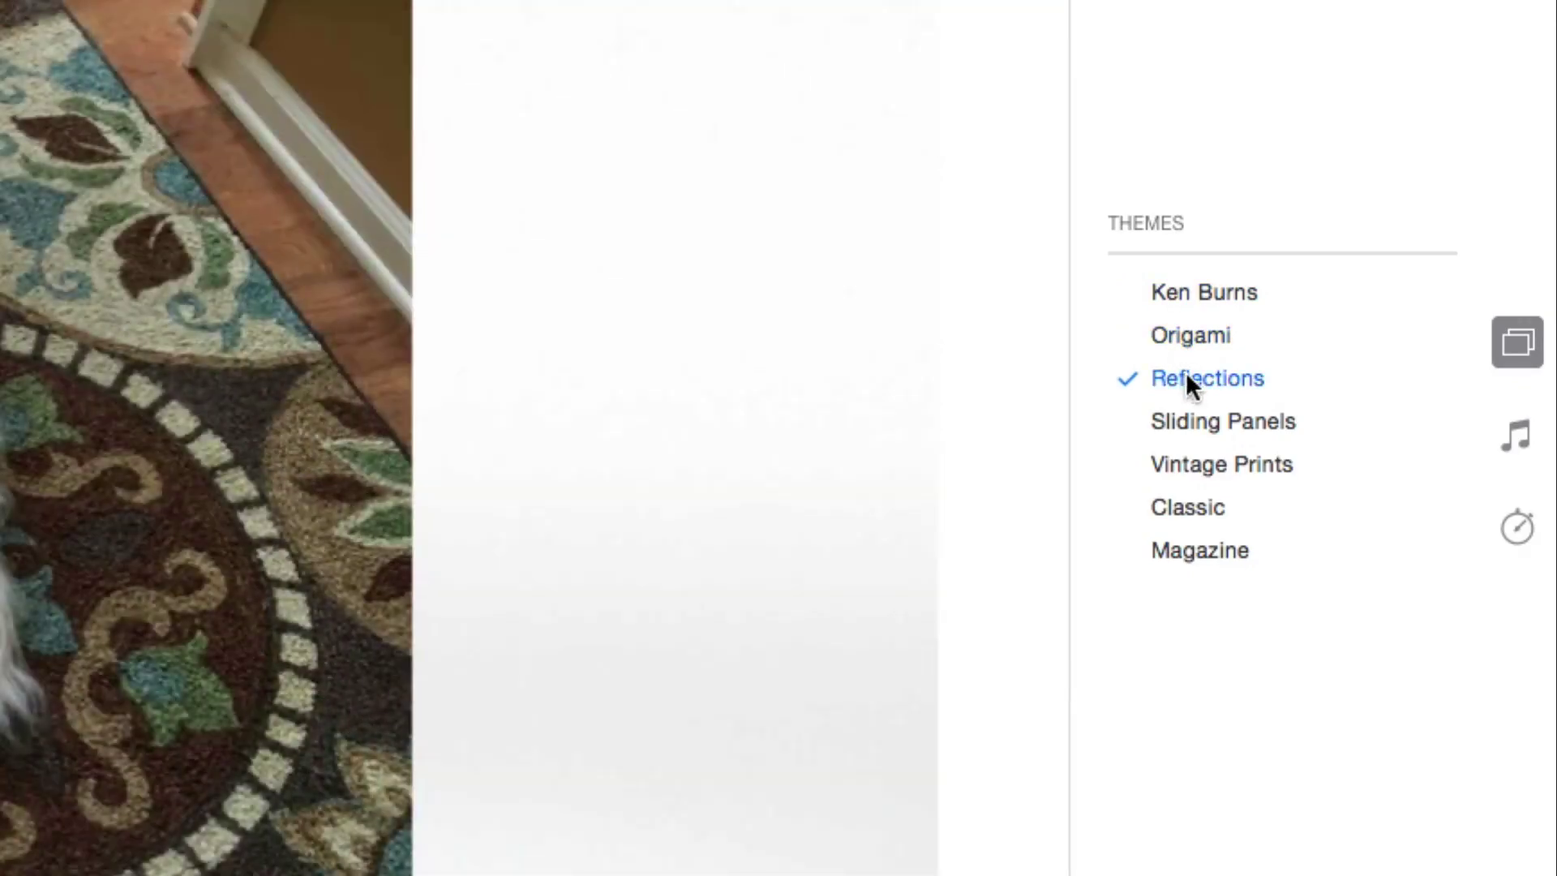
pyautogui.click(1185, 420)
pyautogui.click(1195, 460)
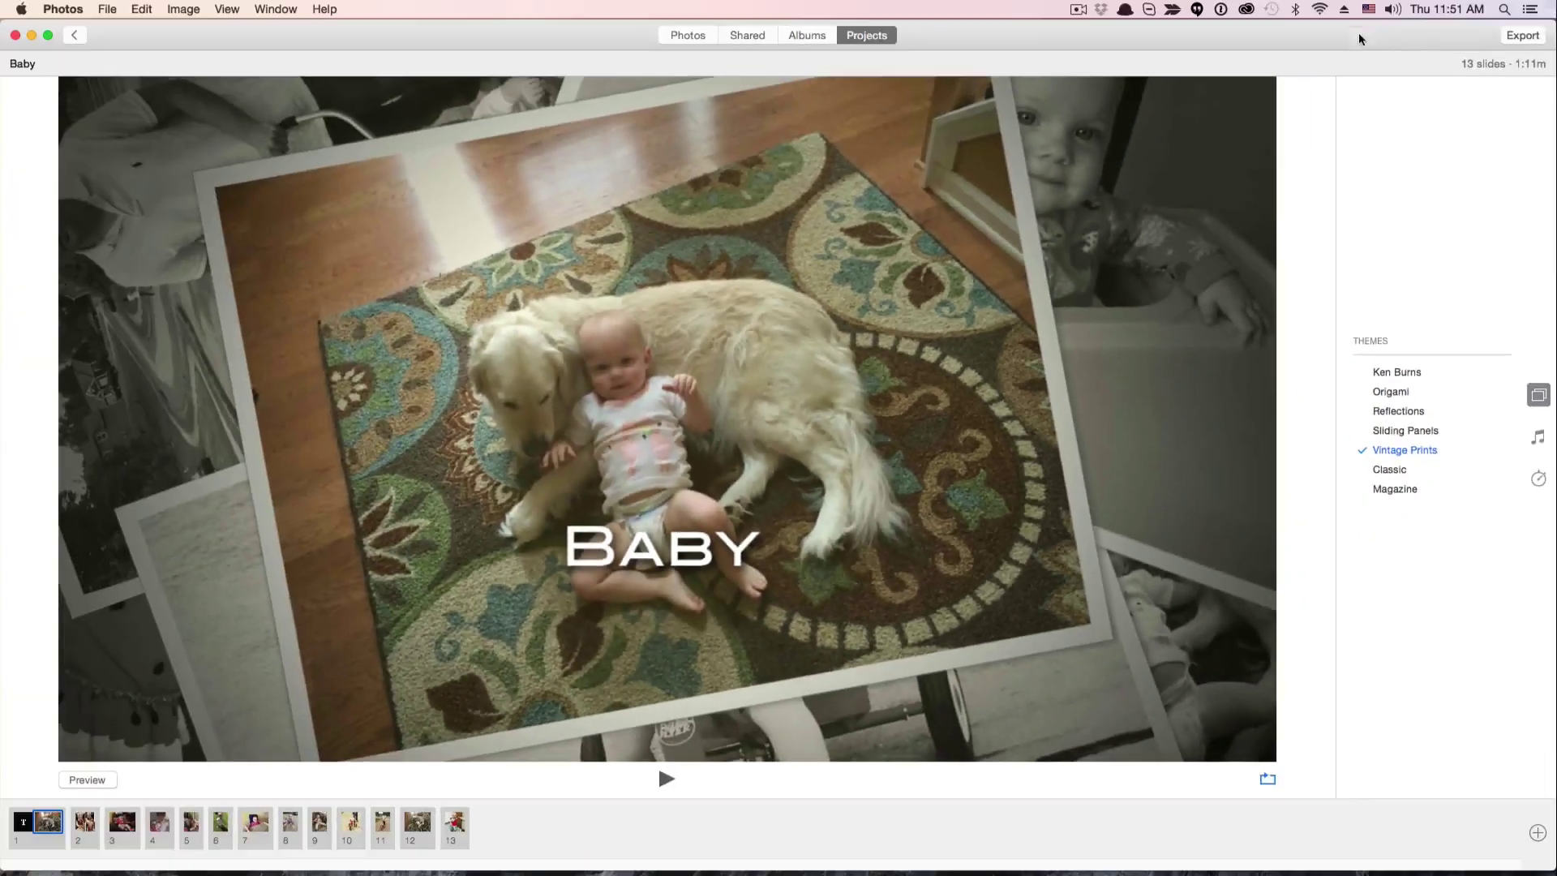
pyautogui.click(1392, 9)
pyautogui.moveTo(1394, 75); pyautogui.dragTo(1394, 122)
pyautogui.click(665, 777)
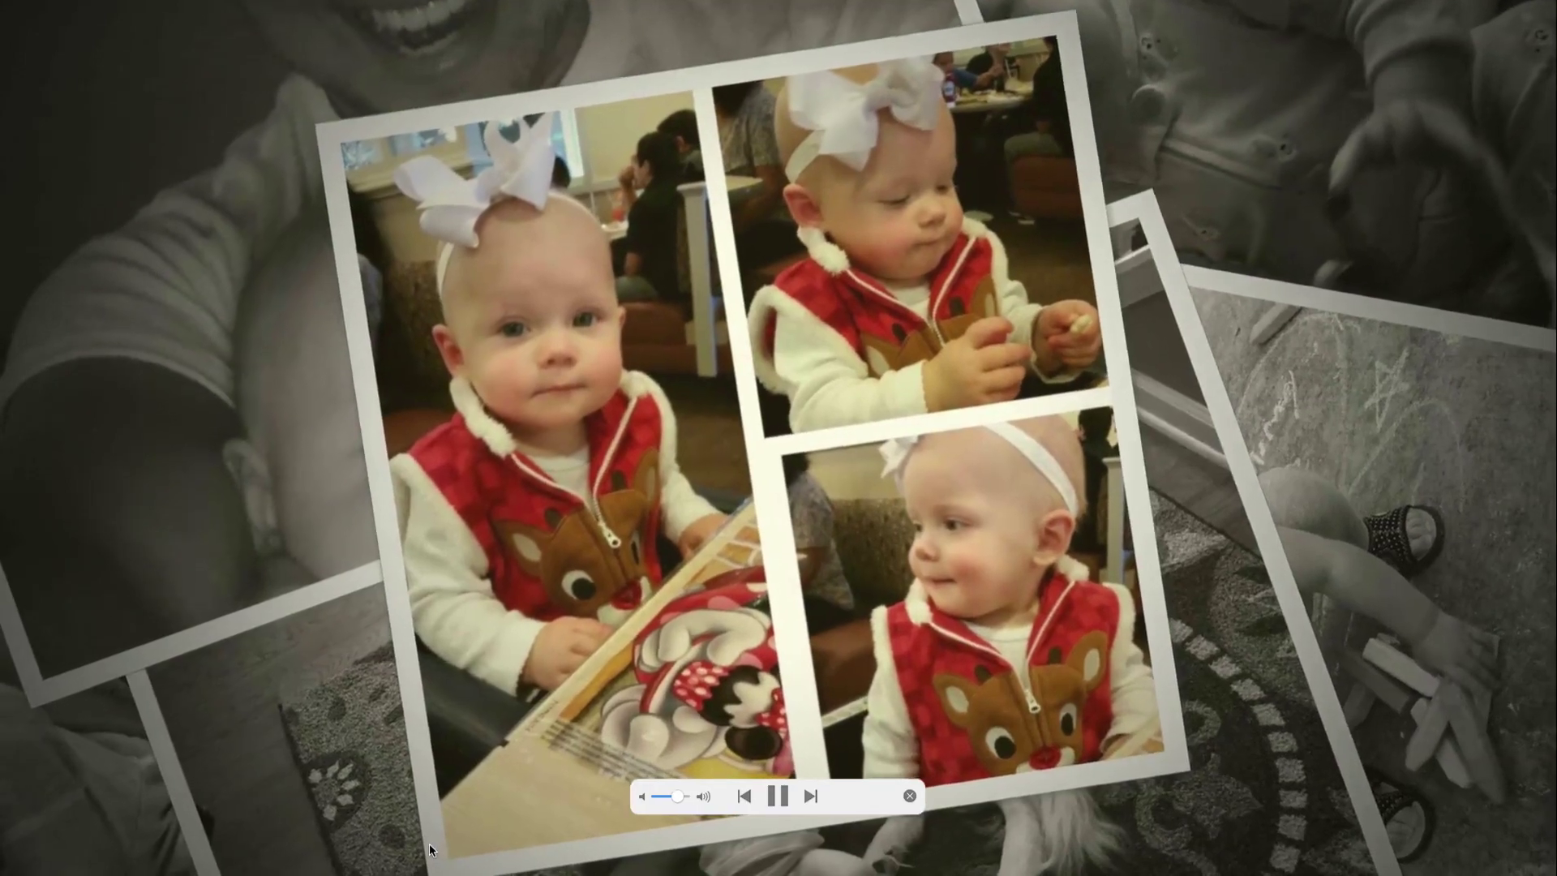
pyautogui.click(909, 798)
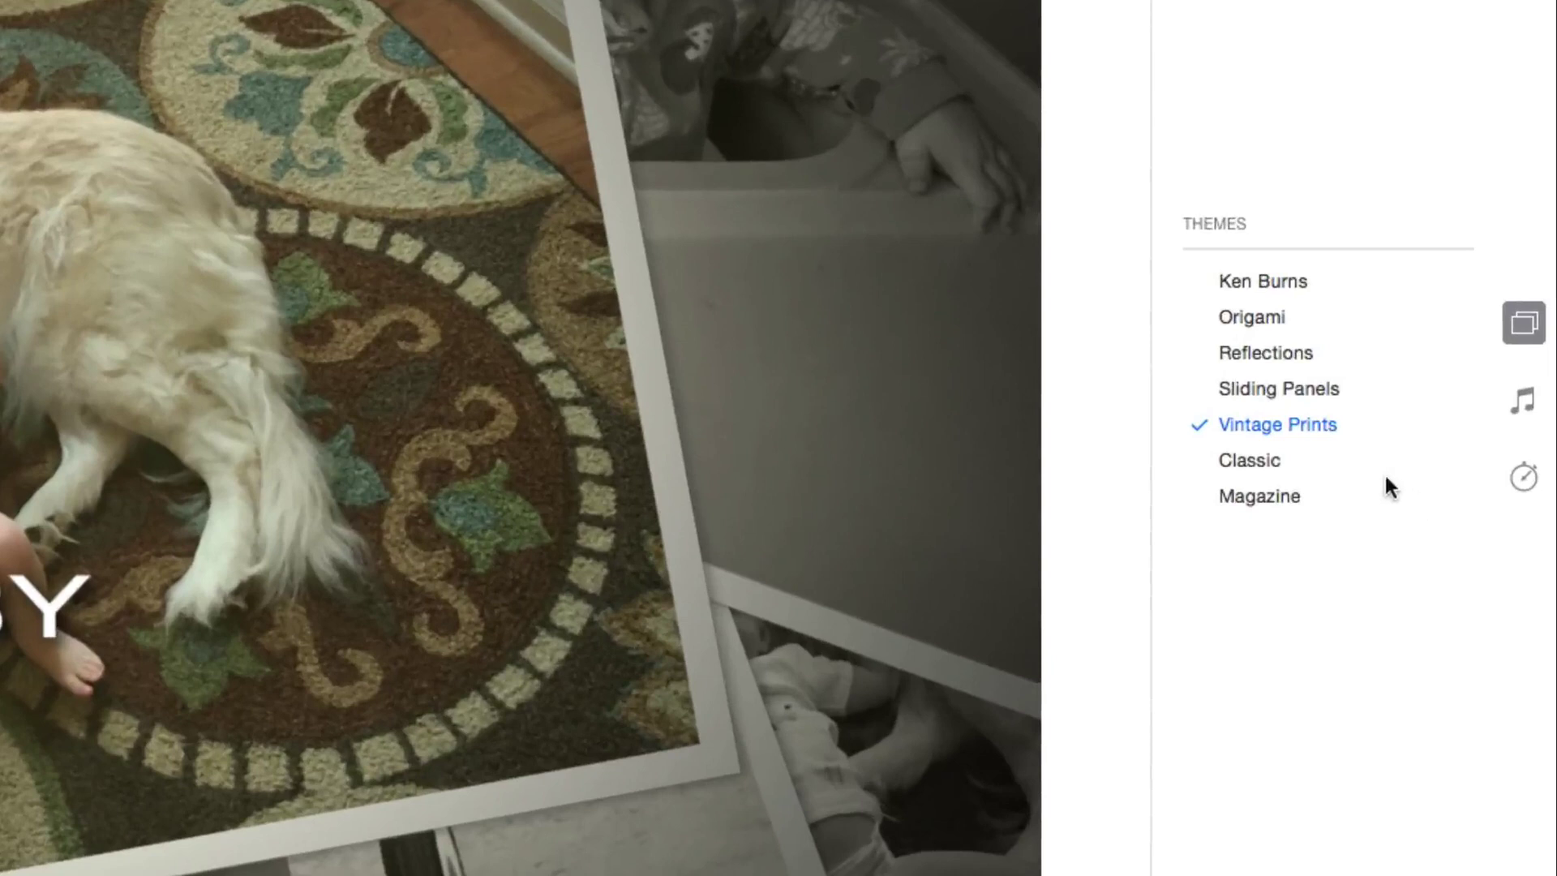
# Step: Remove the Vintage Prints track from the slideshow's music
pyautogui.click(1523, 401)
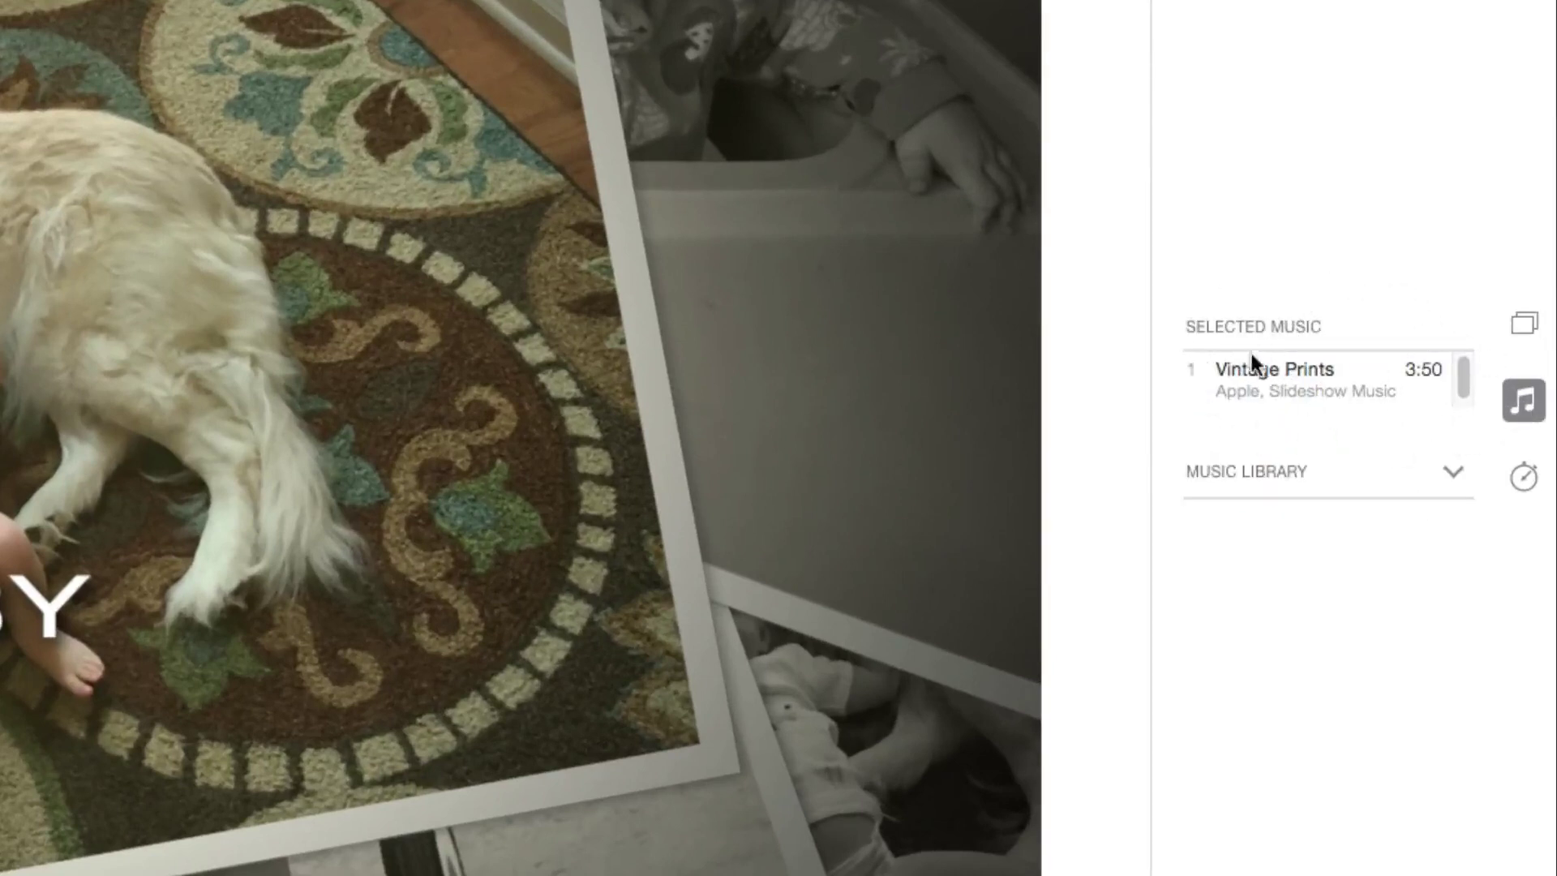
pyautogui.moveTo(1284, 398)
pyautogui.click(1433, 390)
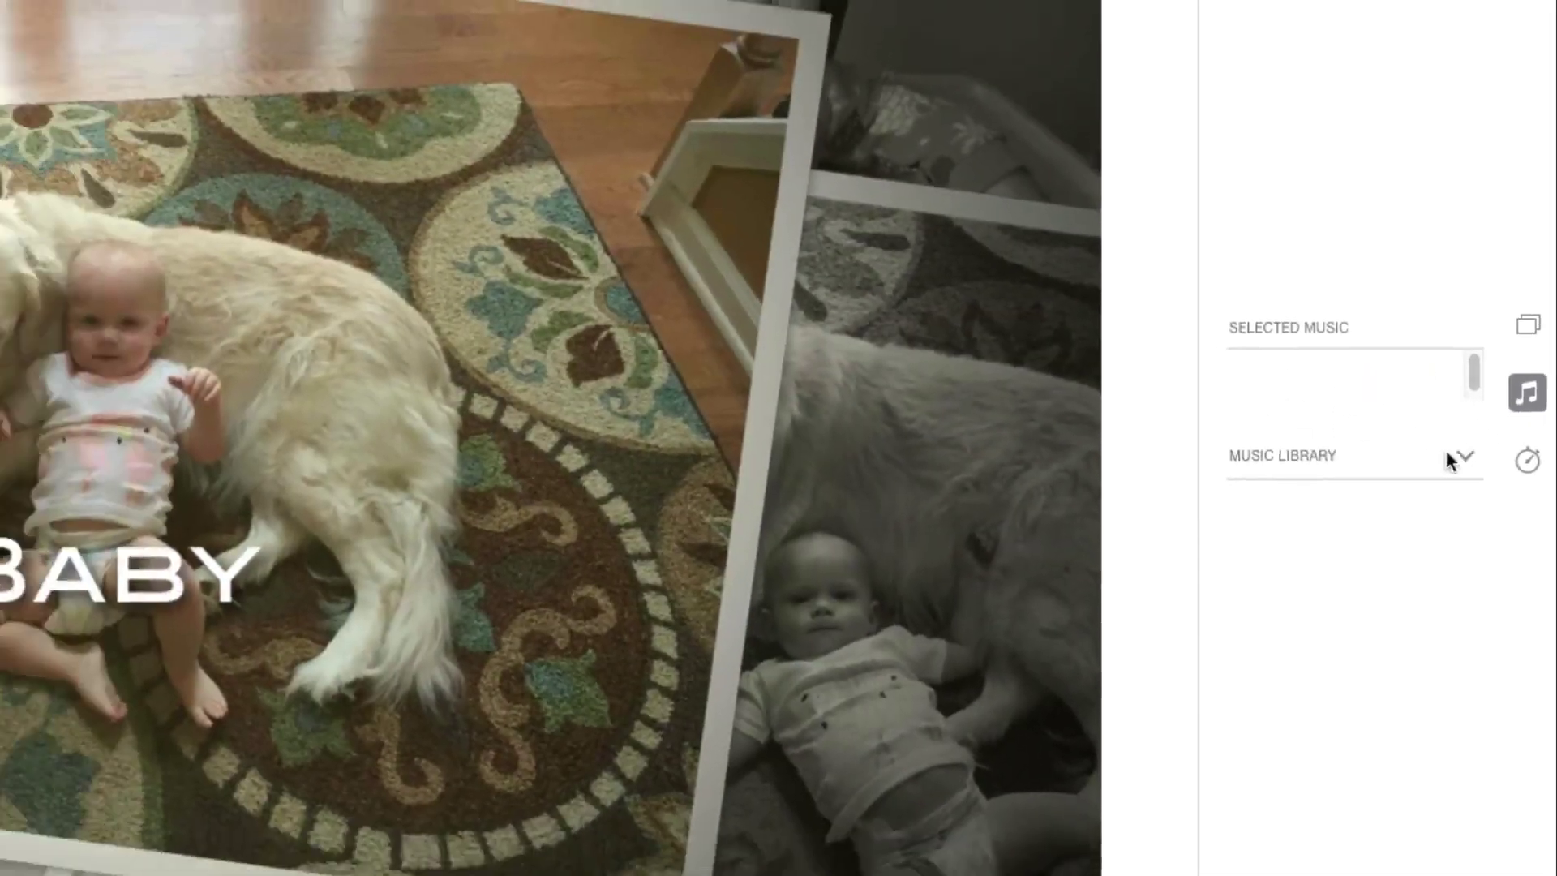
# Step: Choose Dolly Parton's 'I Will Always Love You' from the Music Library as the slideshow song
pyautogui.click(1454, 471)
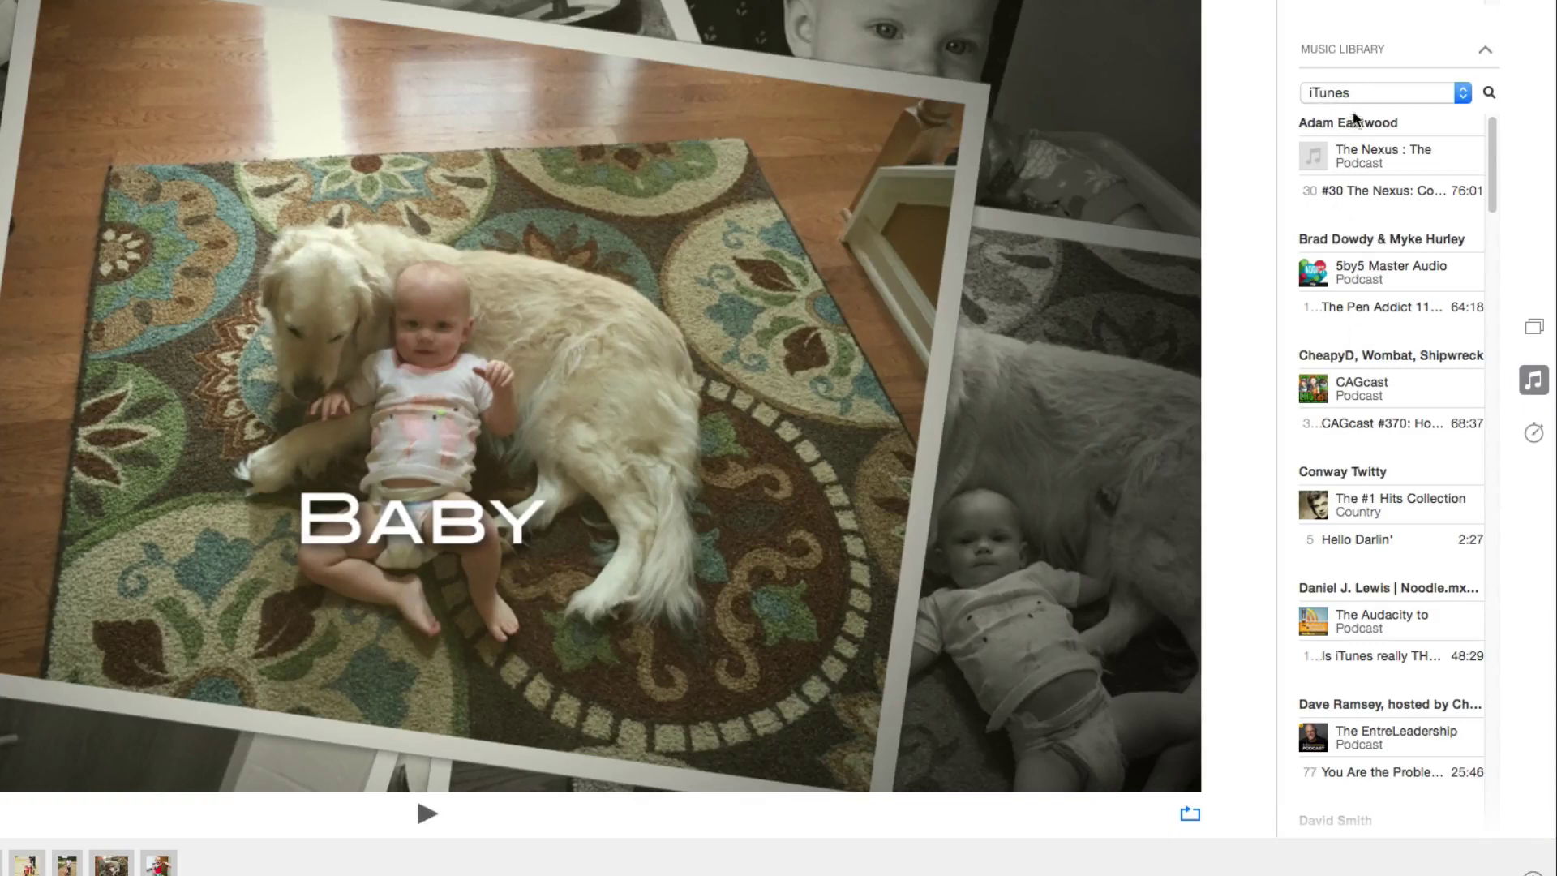
pyautogui.moveTo(1338, 212)
pyautogui.scroll(-5, 1388, 588)
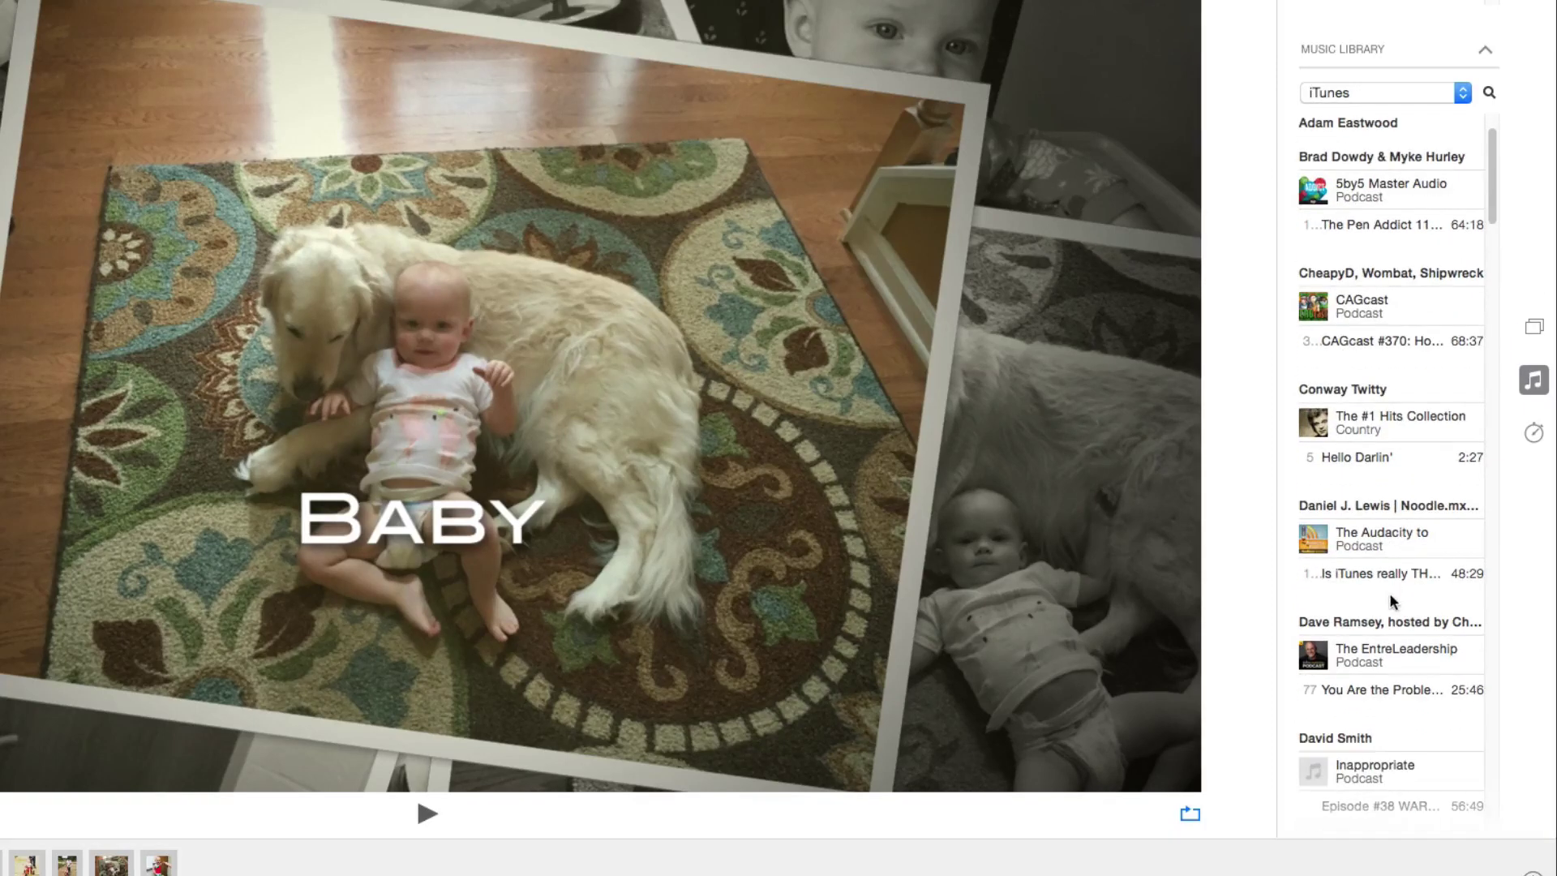
pyautogui.scroll(-3, 1390, 592)
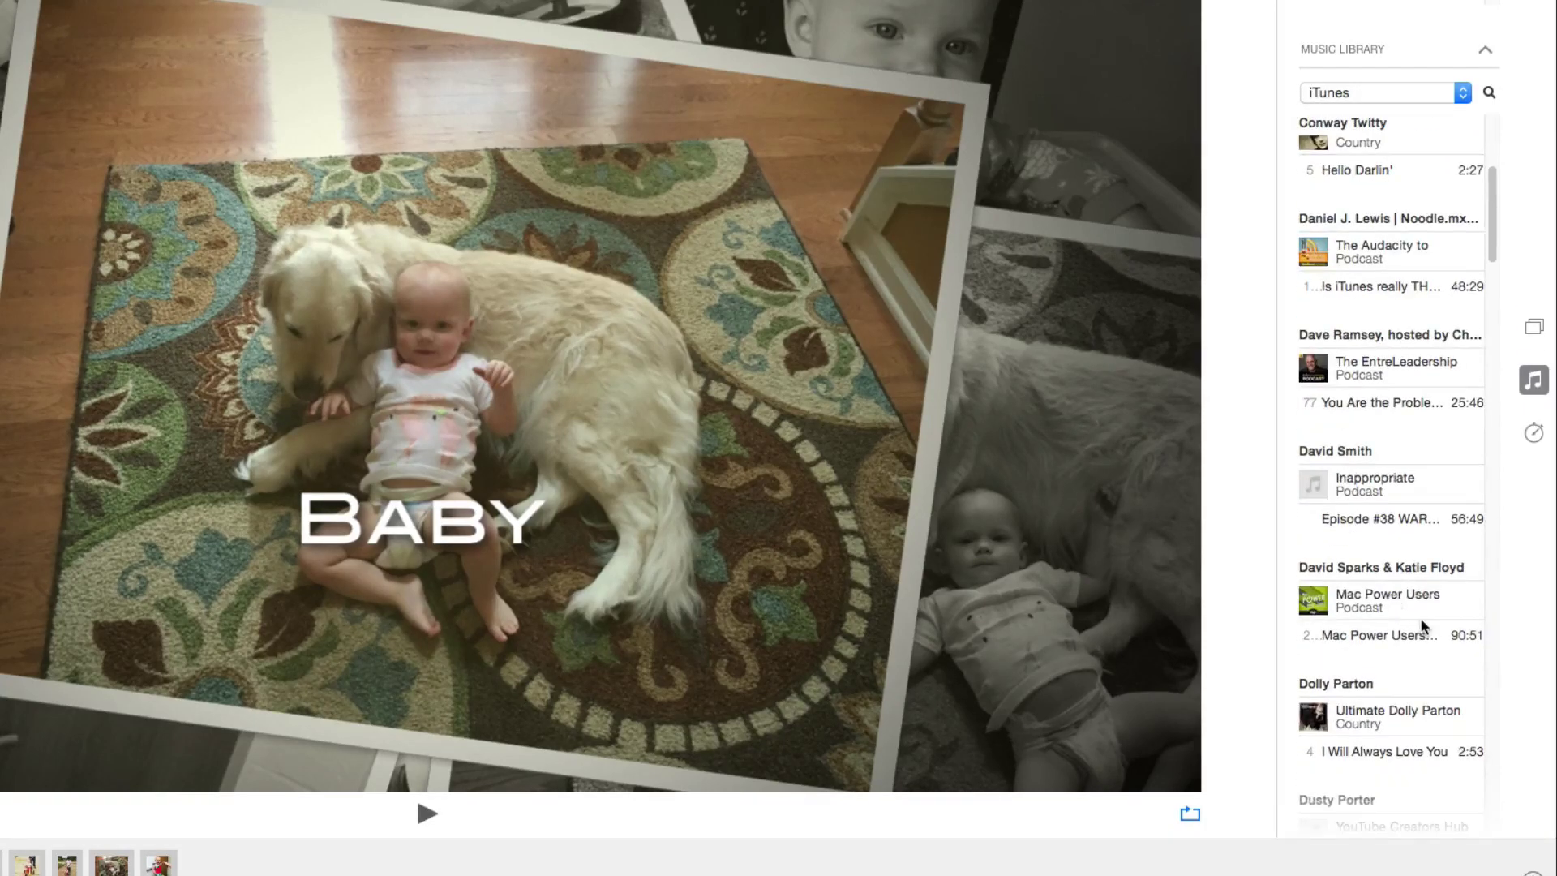
pyautogui.scroll(-4, 1419, 616)
pyautogui.scroll(-2, 1419, 617)
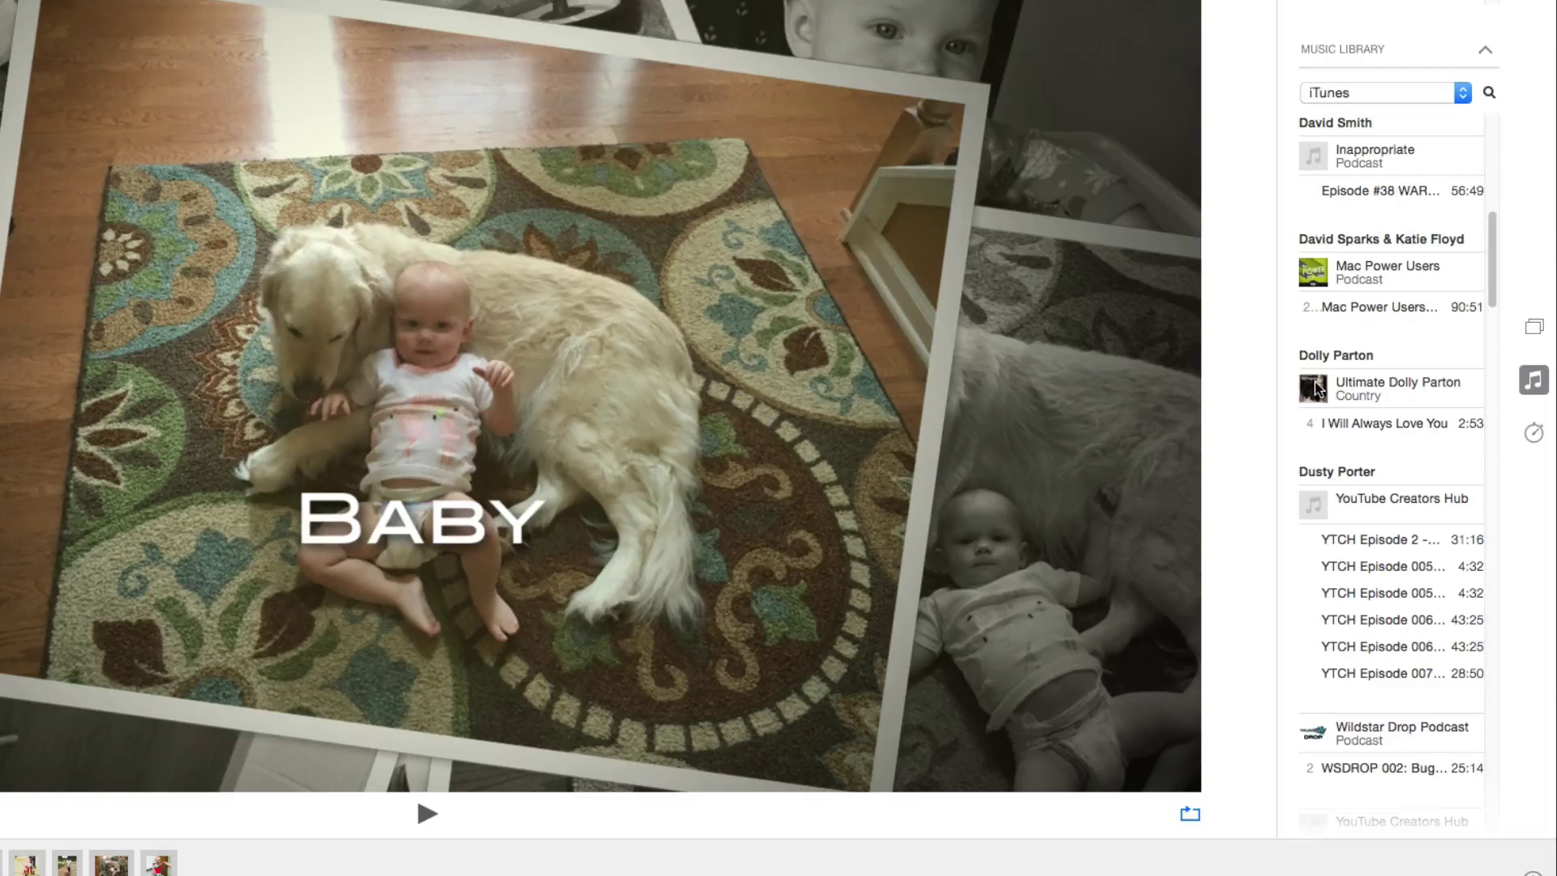
pyautogui.click(1354, 421)
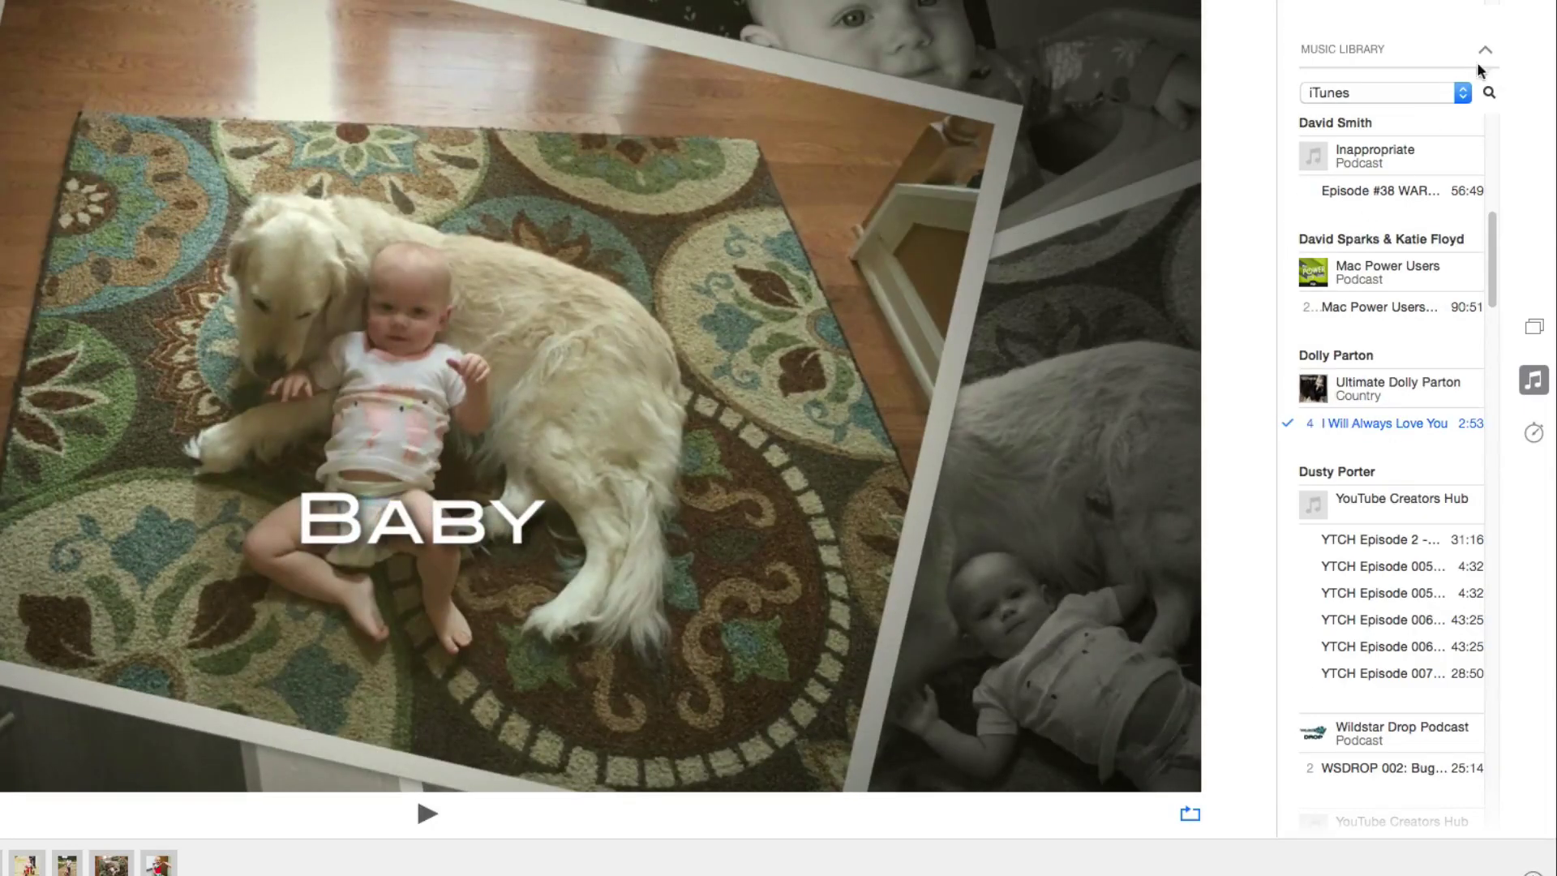
pyautogui.click(1484, 50)
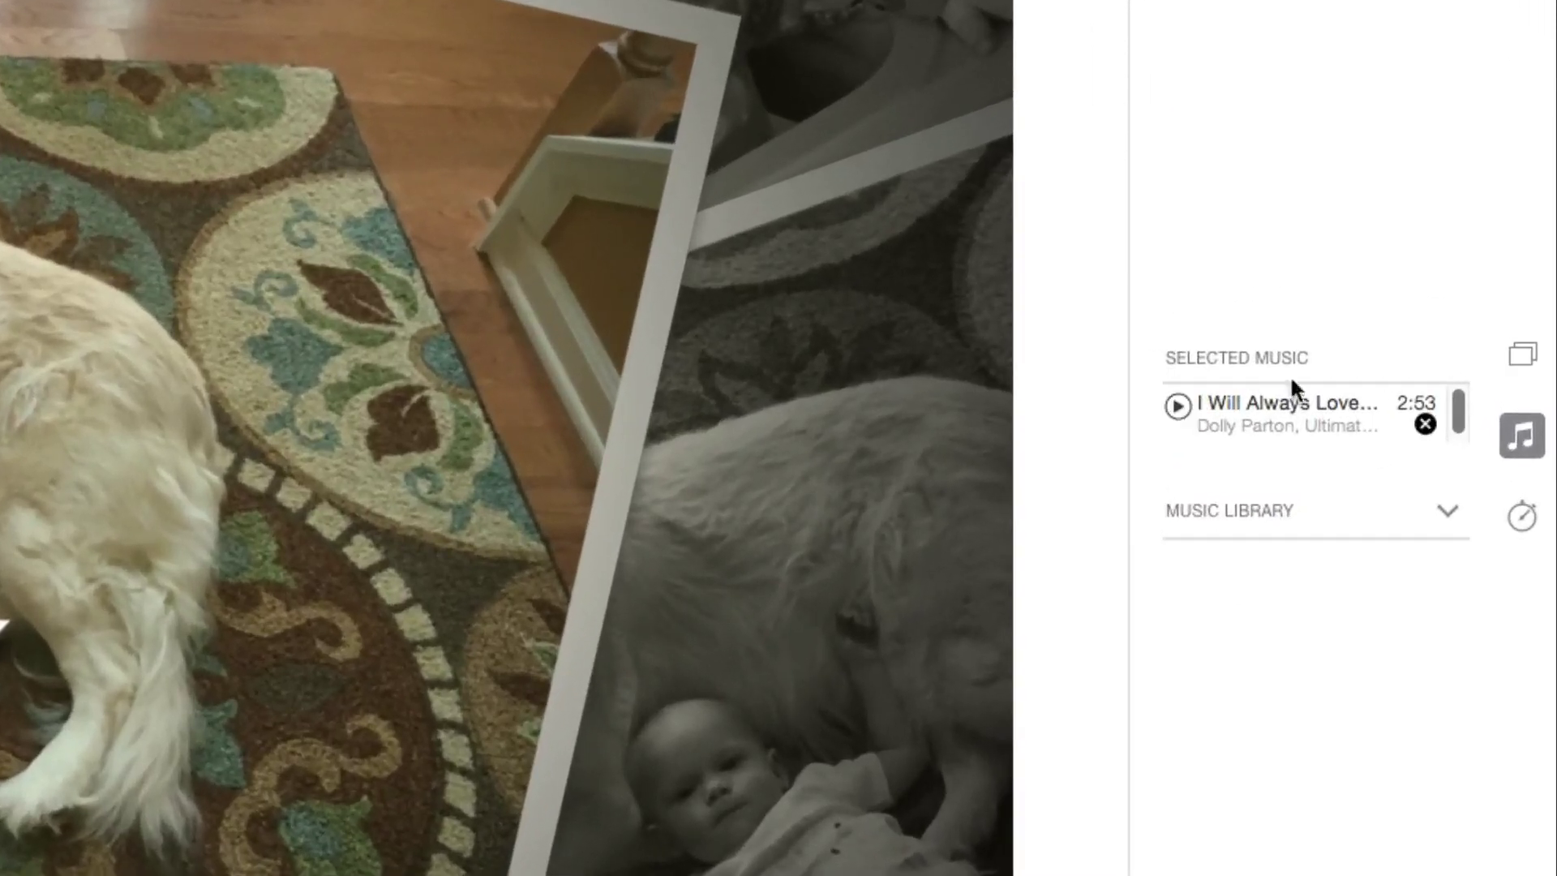
pyautogui.moveTo(1217, 406)
# Step: Set the slideshow duration to Fit to Music (2:53), rechecking the selected song
pyautogui.click(1519, 517)
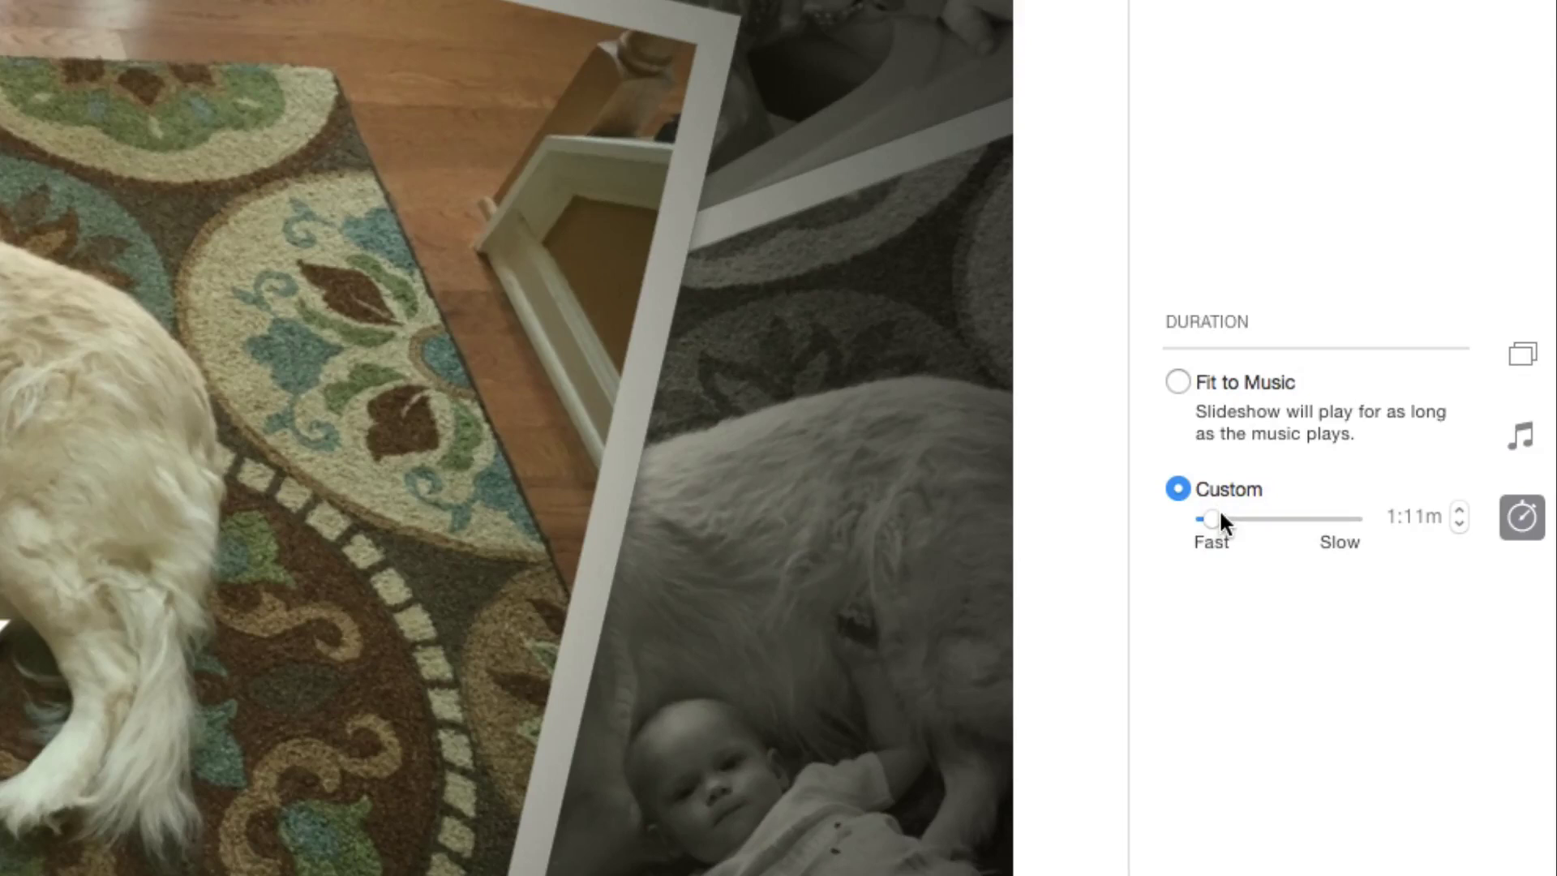
pyautogui.click(1179, 380)
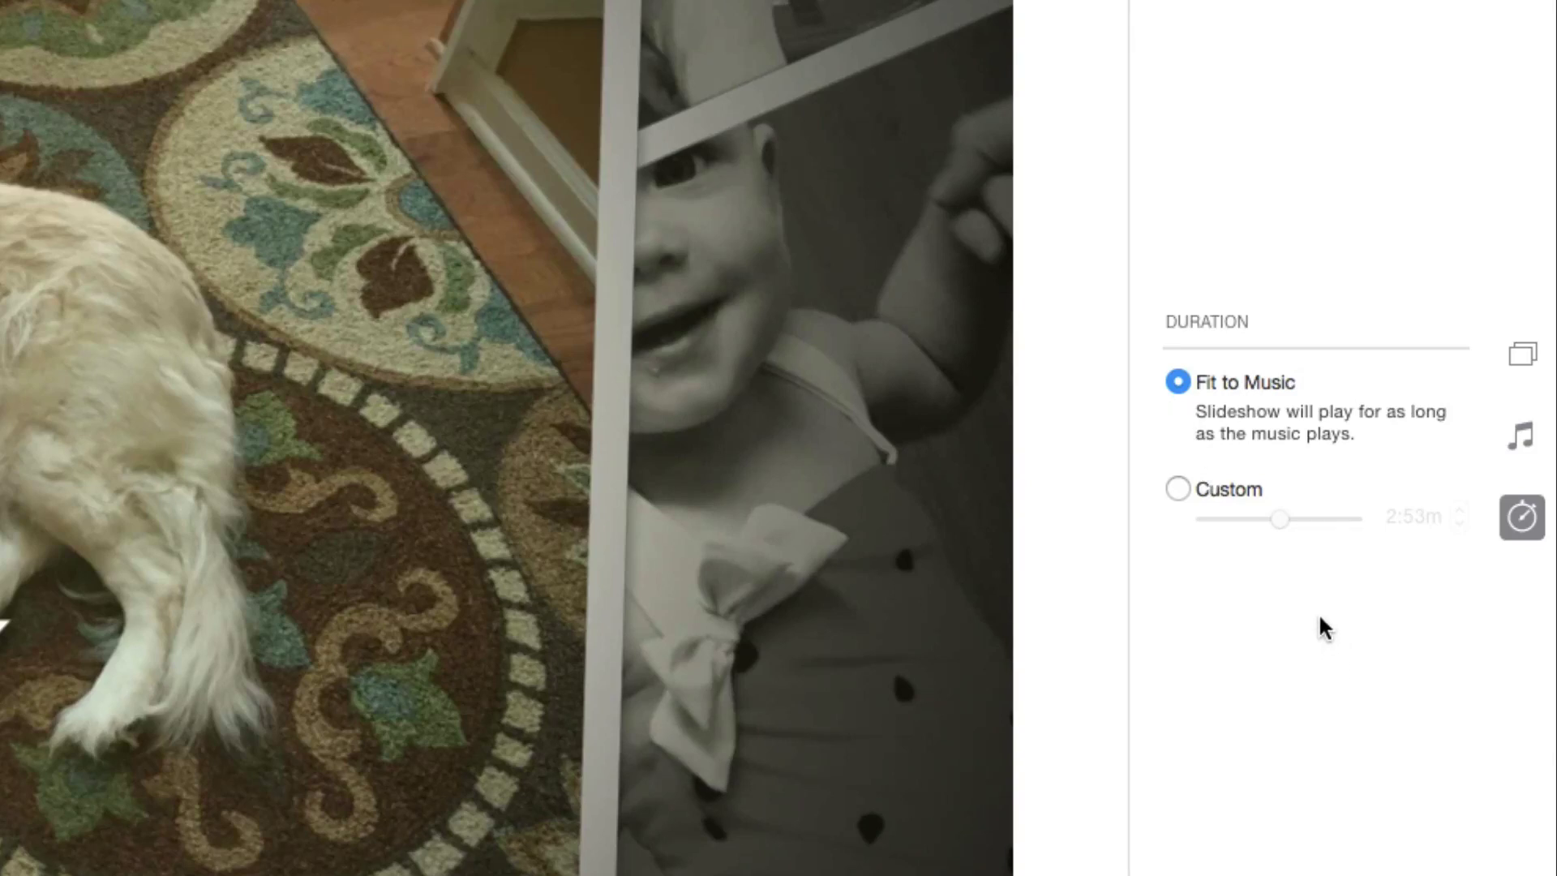
pyautogui.click(1521, 438)
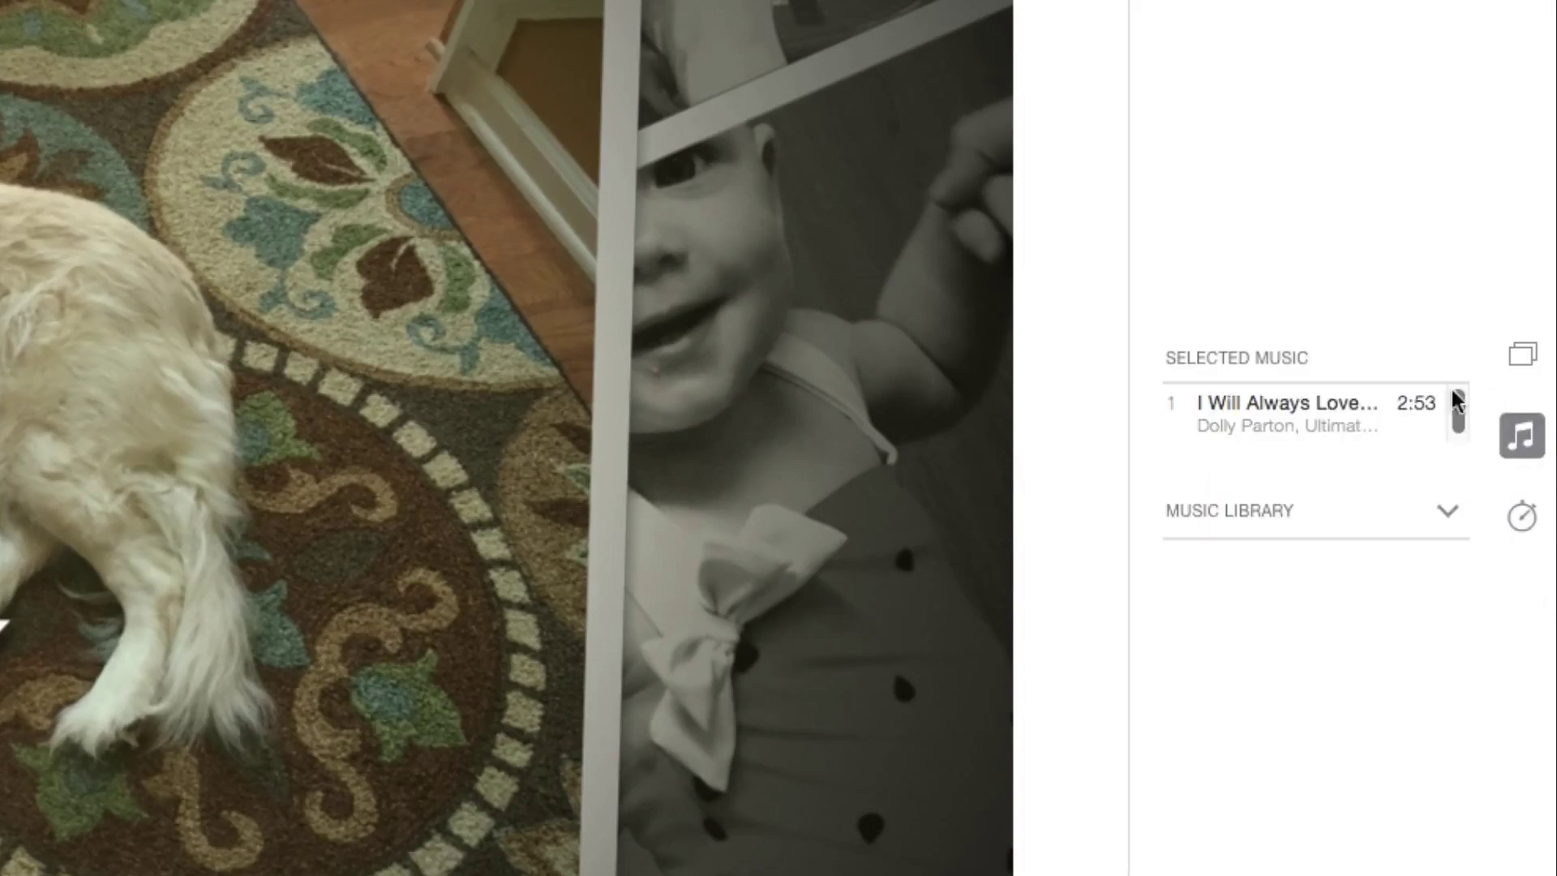
pyautogui.click(1520, 519)
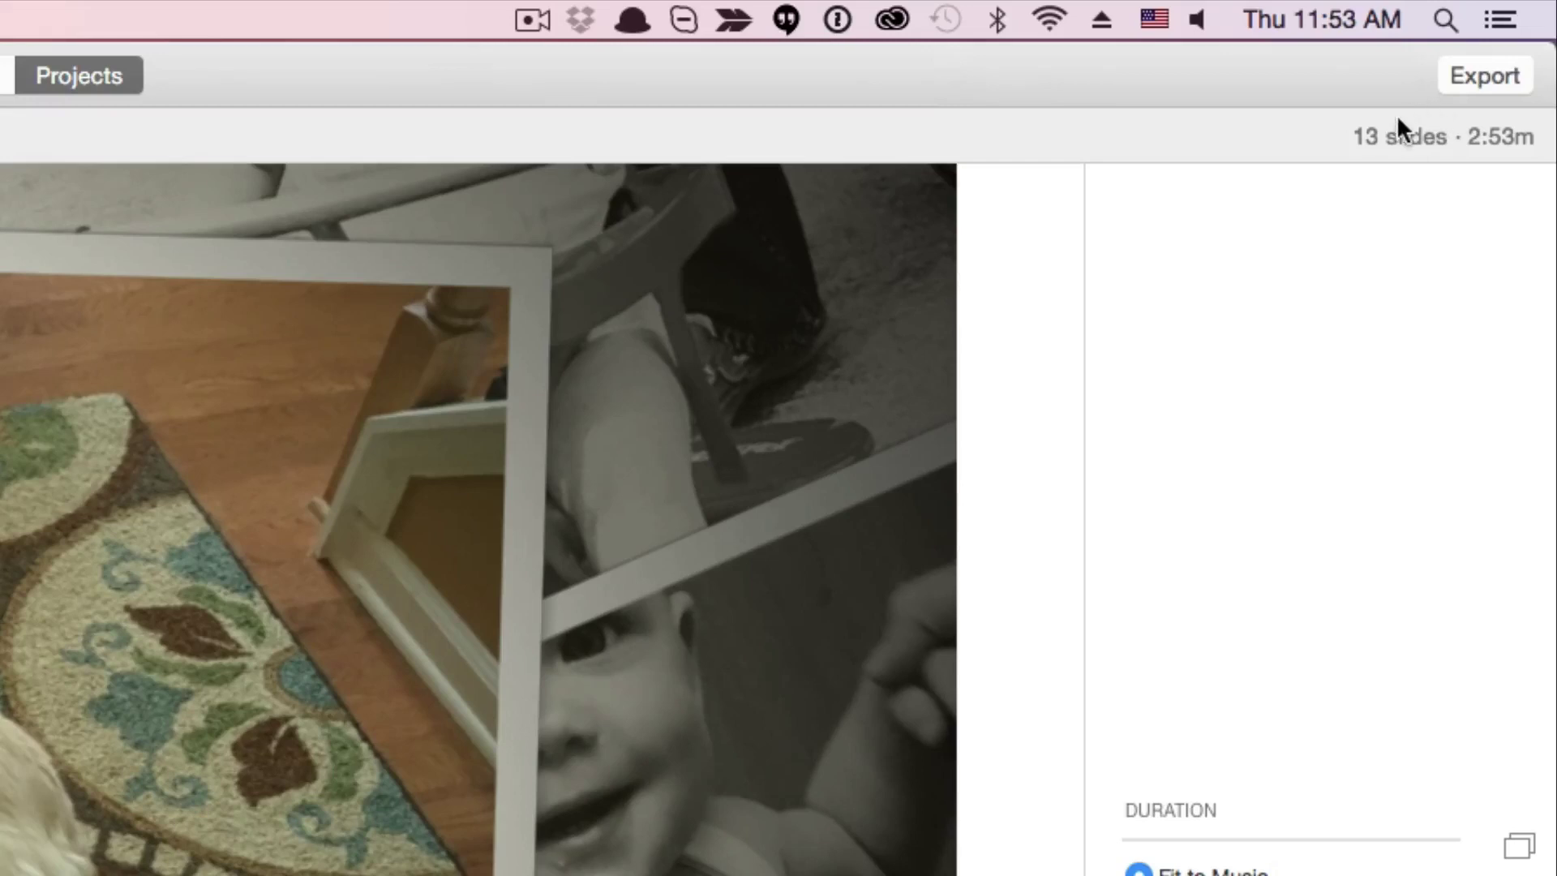
# Step: Export the Baby slideshow as High Definition (1080p) to the Desktop
pyautogui.click(1460, 77)
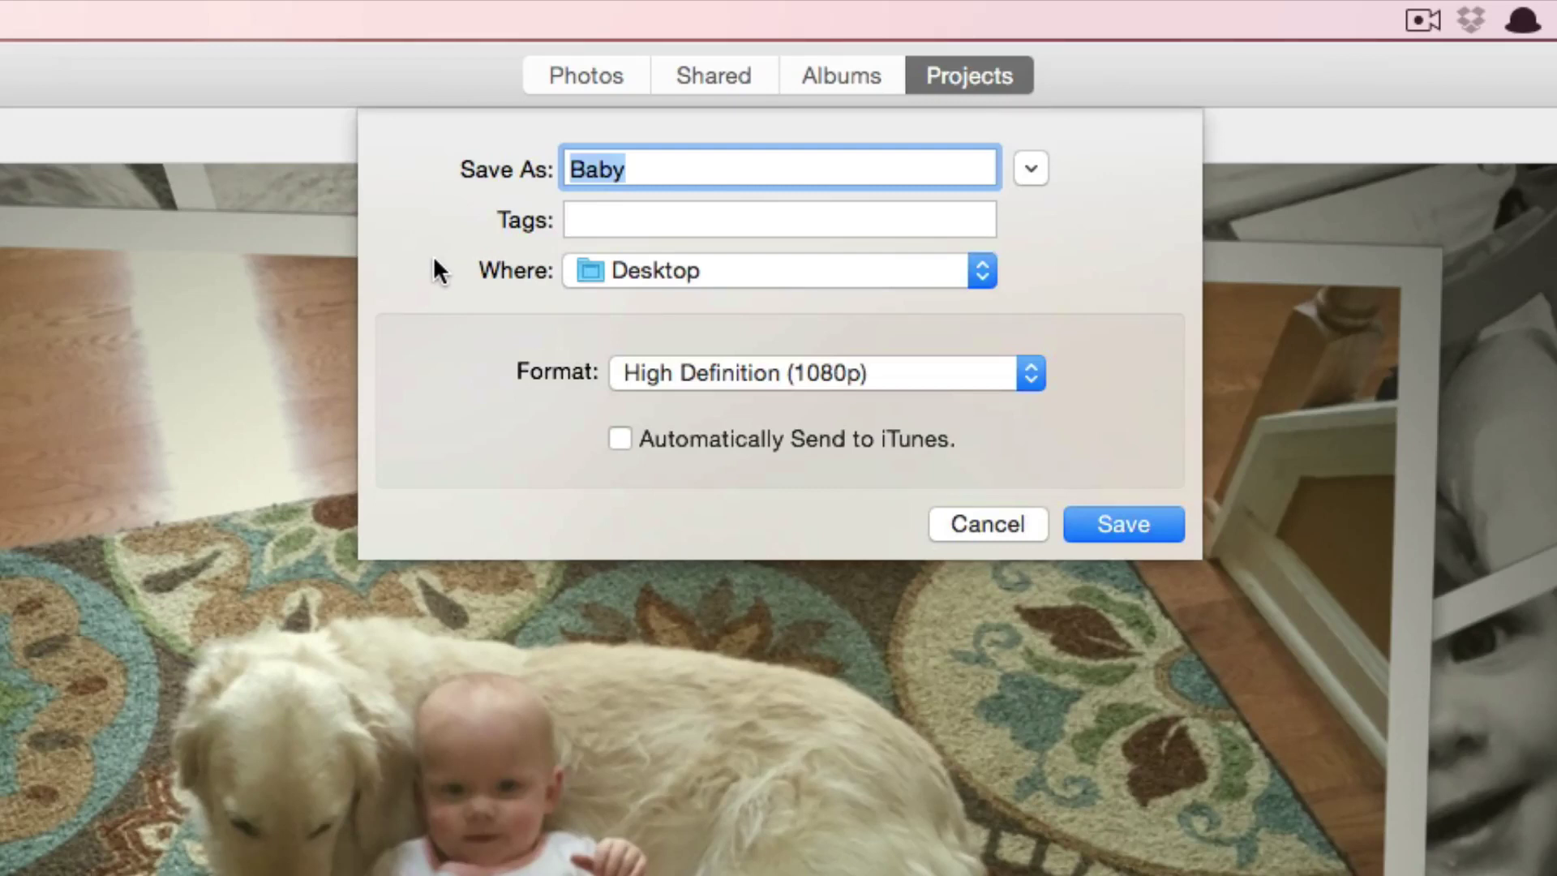
pyautogui.click(651, 373)
pyautogui.click(829, 374)
pyautogui.click(857, 268)
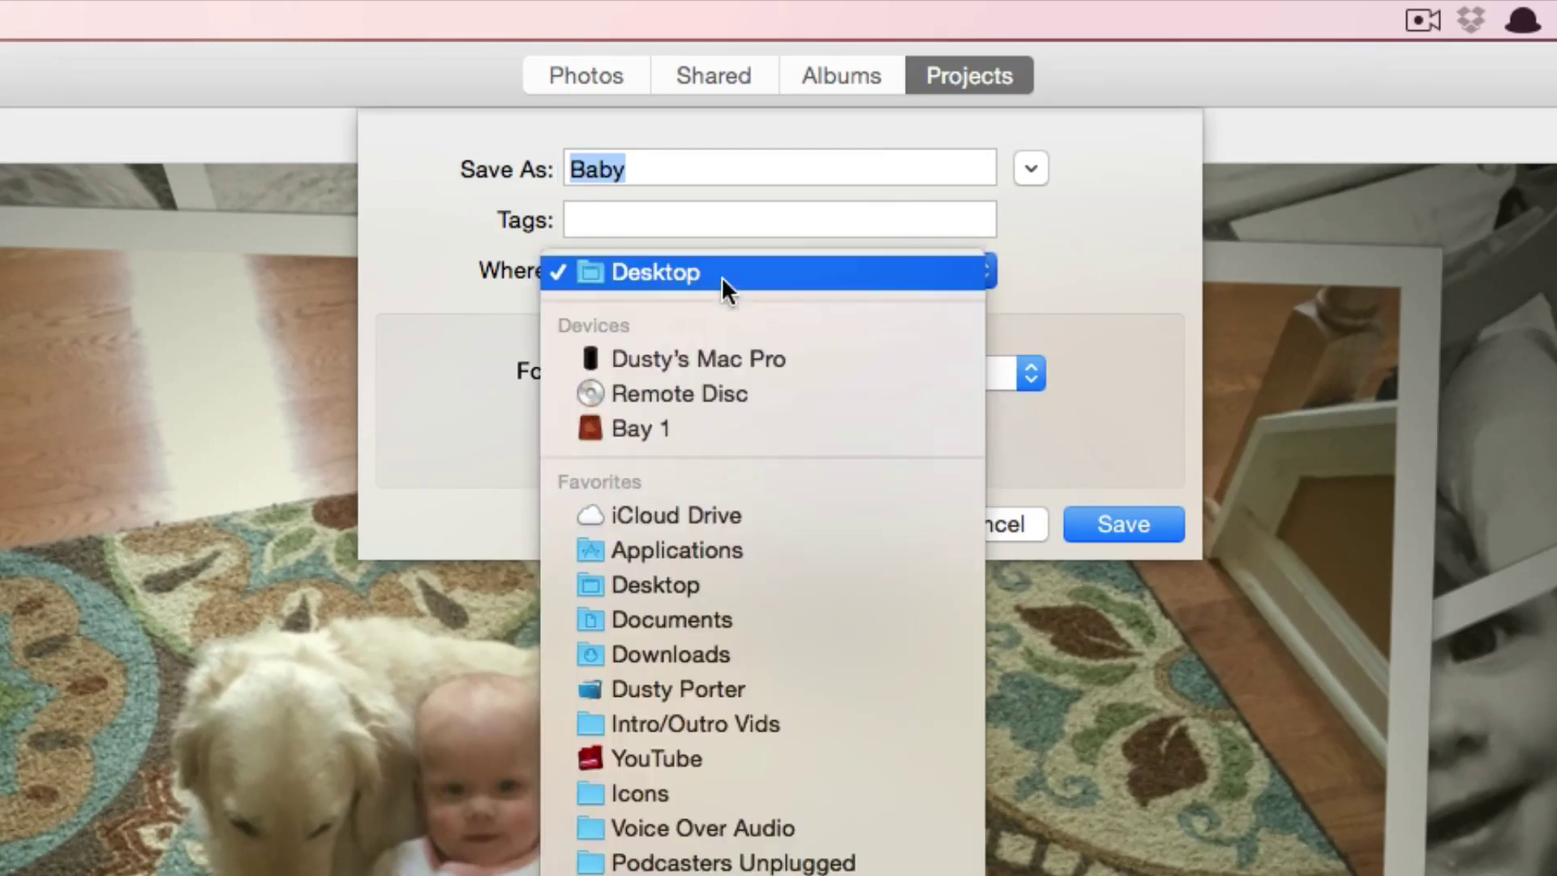
pyautogui.click(693, 271)
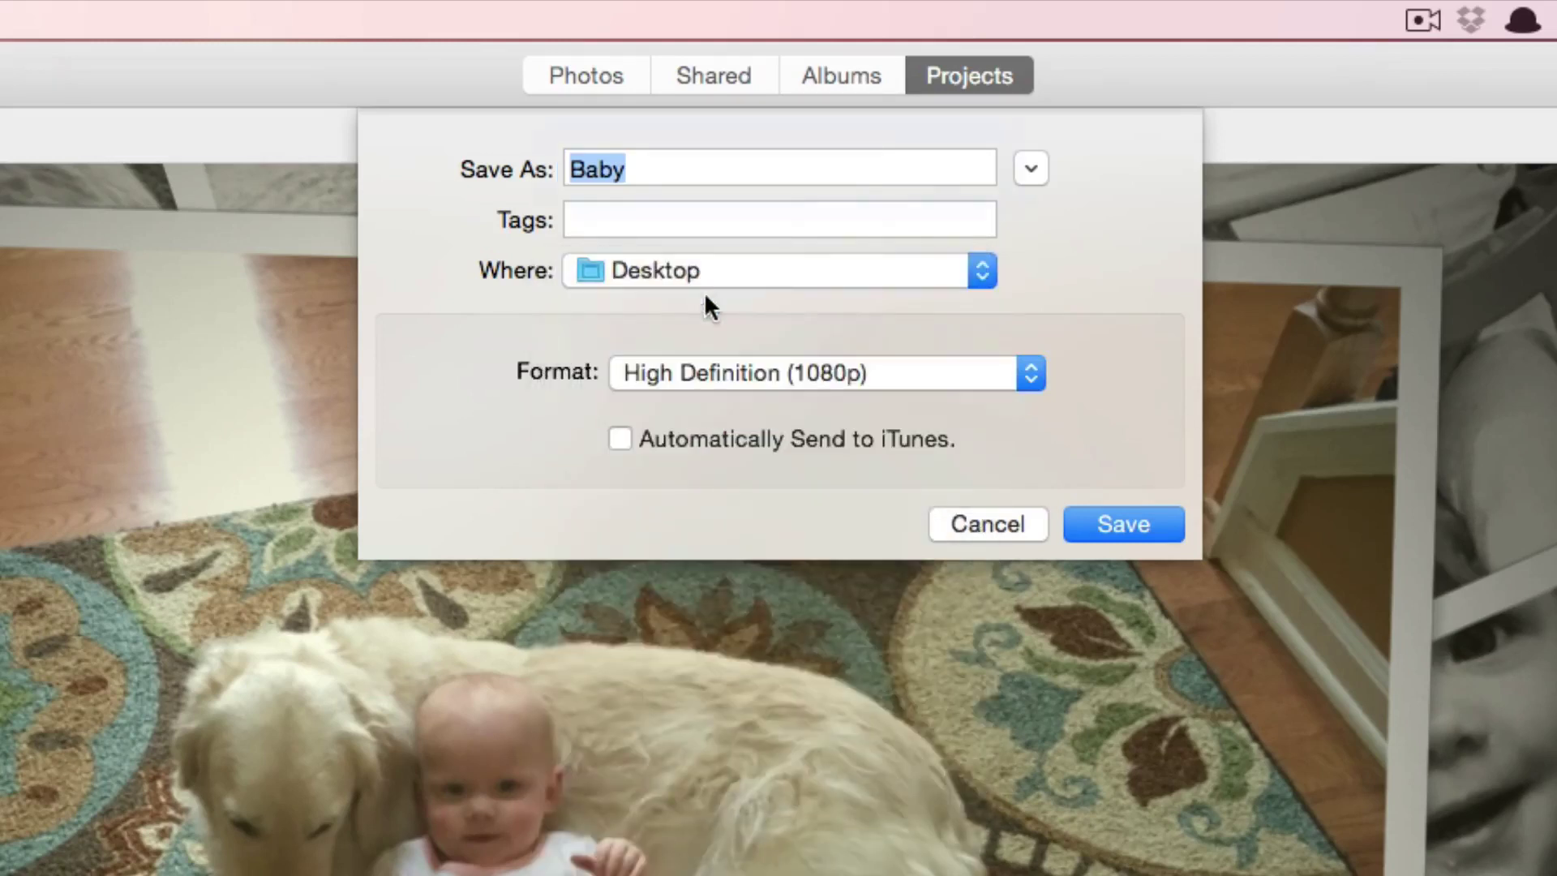
pyautogui.click(1156, 524)
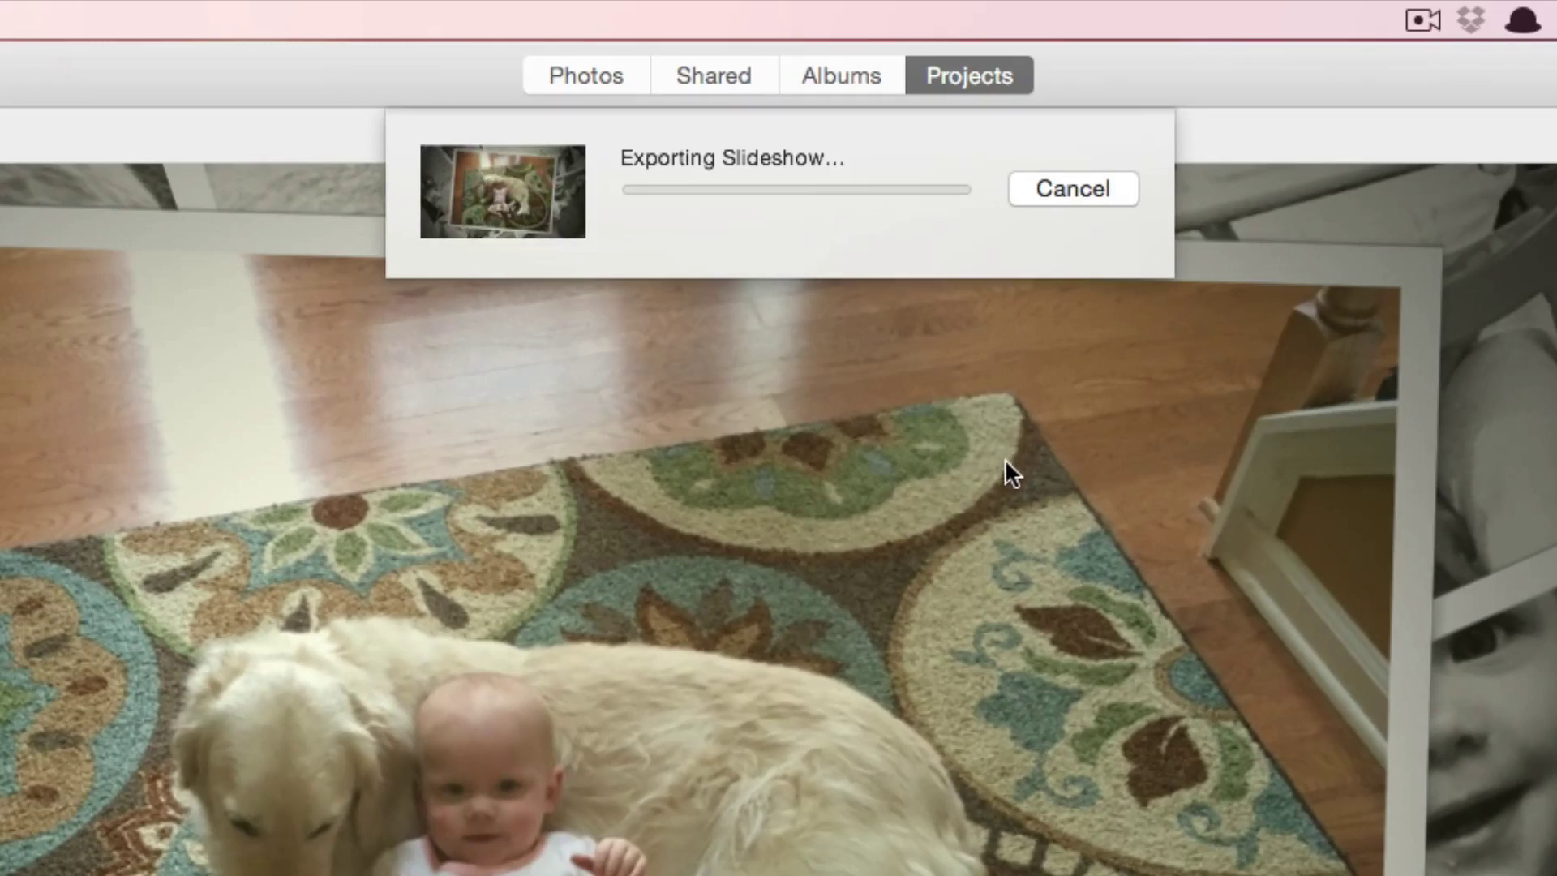